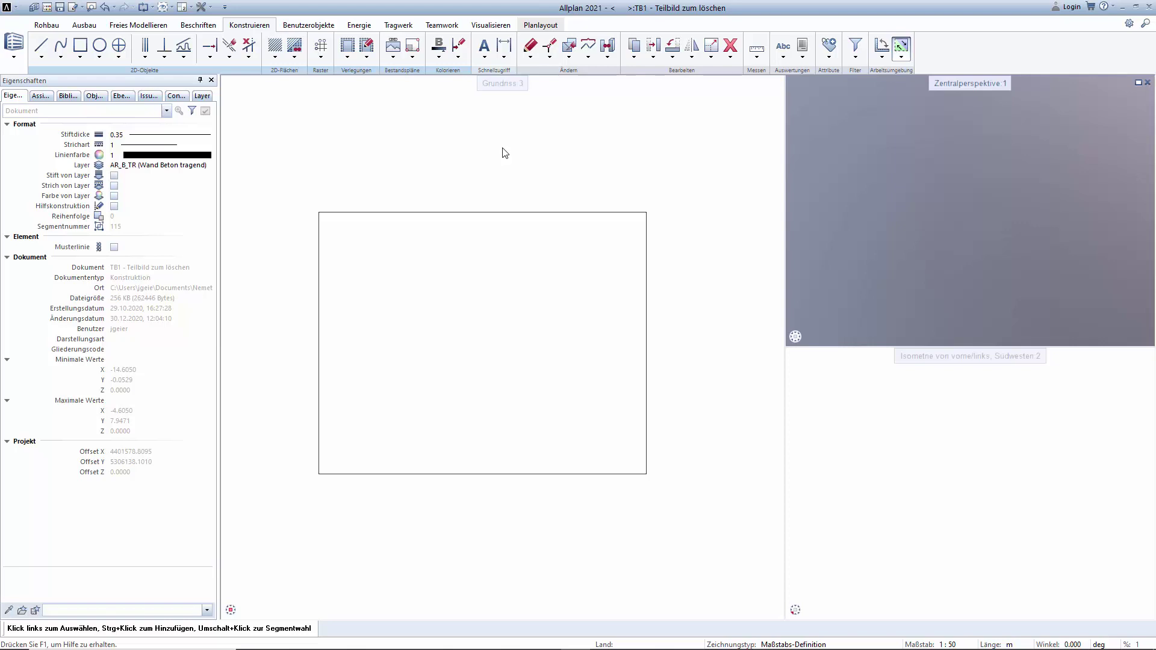
Step: Show the Rohbau building-construction tools, which include the roof tools, in the ribbon
{"action": "left_click", "coordinate": [46, 24]}
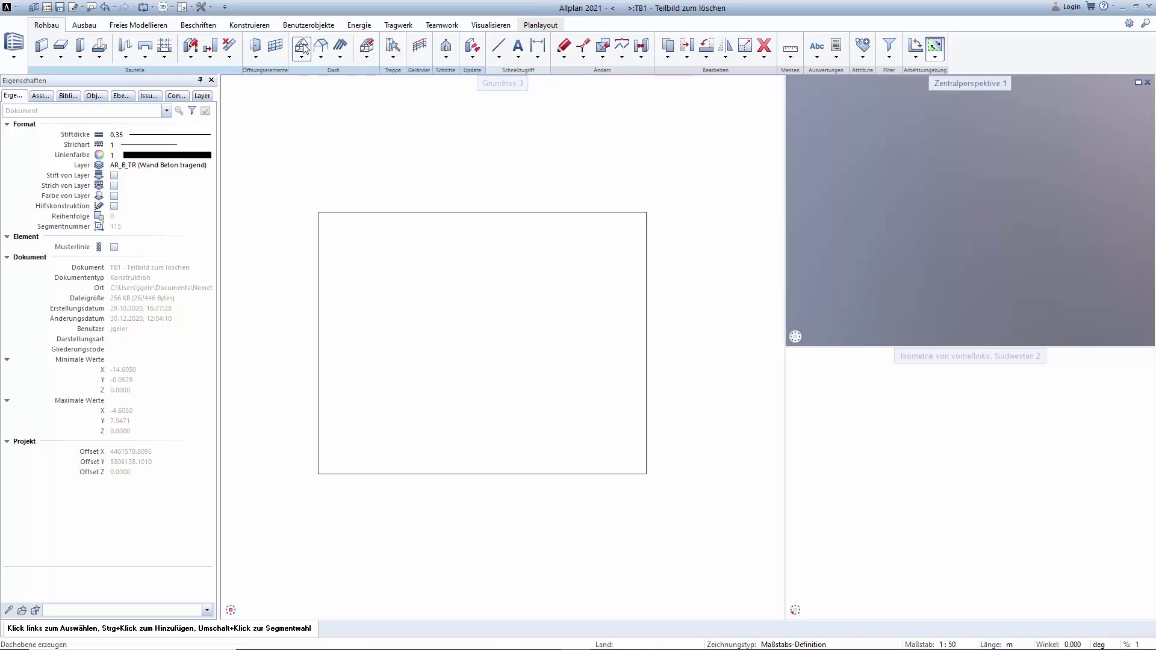
Step: Start a Dachebene with 35° pitch, eaves height 4.5 and lower edge 2.5
{"action": "left_click", "coordinate": [302, 48]}
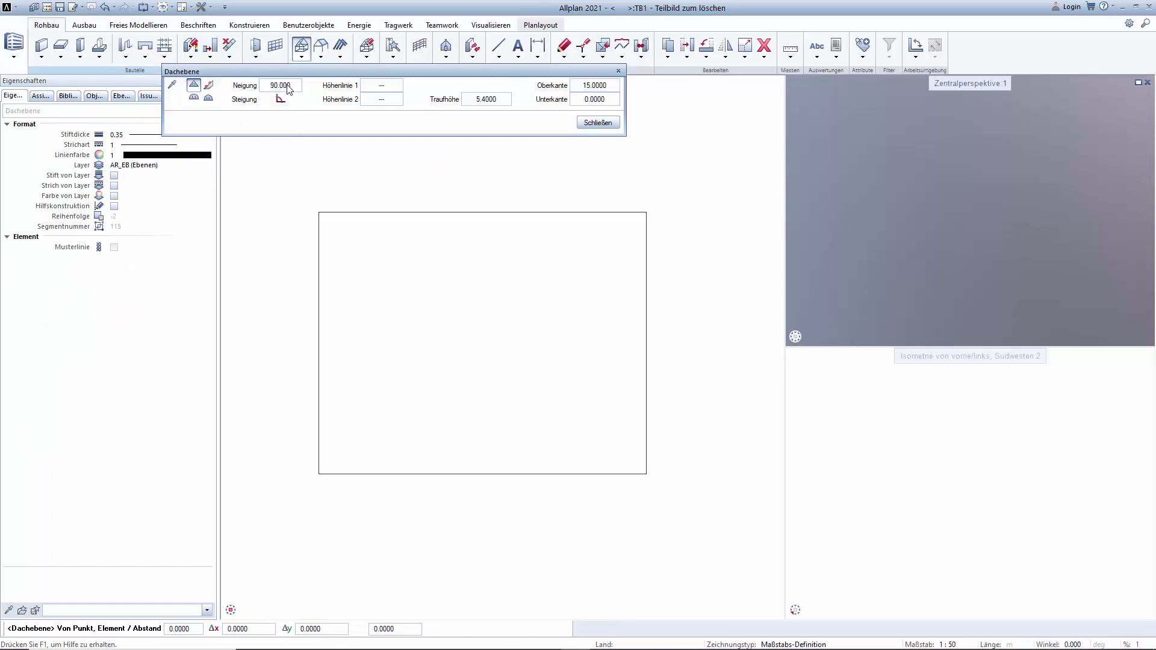
{"action": "type", "text": "35.000"}
{"action": "key", "text": "Return"}
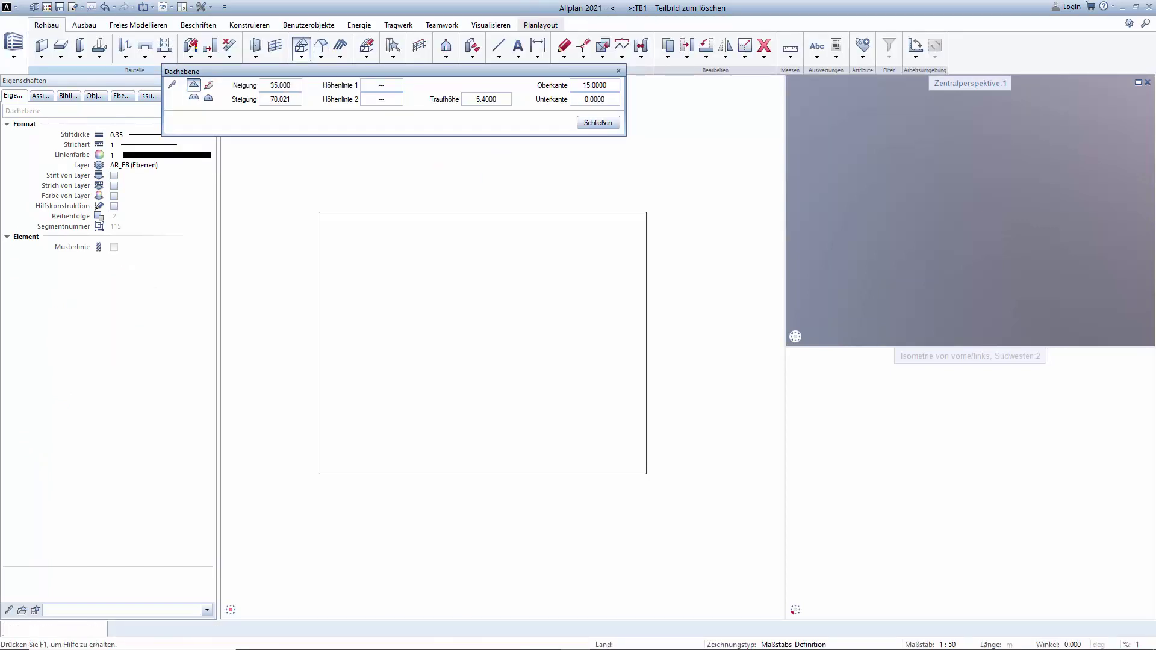
{"action": "left_click", "coordinate": [493, 98]}
{"action": "type", "text": "4."}
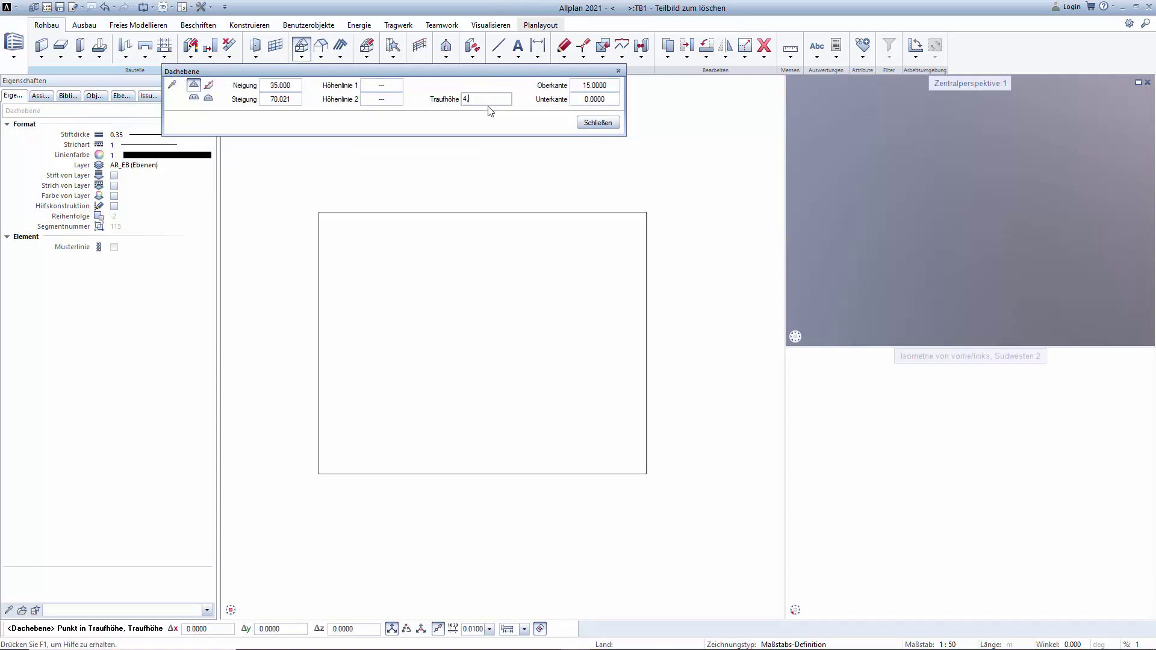
{"action": "type", "text": "5"}
{"action": "key", "text": "Return"}
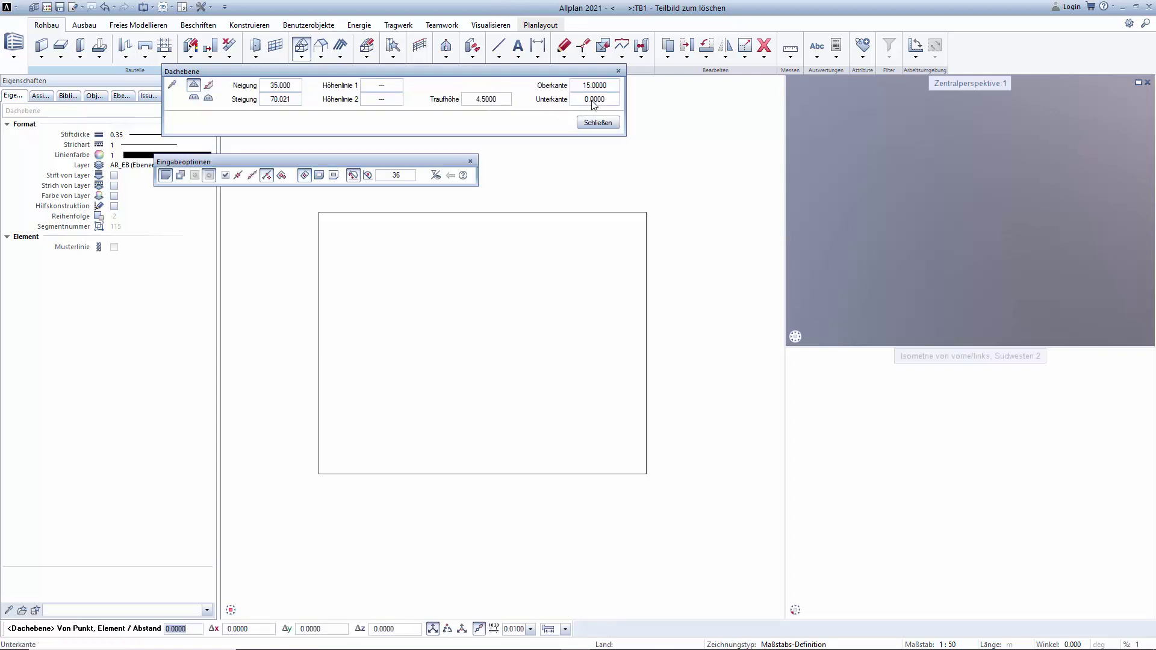
{"action": "left_click", "coordinate": [593, 100]}
{"action": "type", "text": "2"}
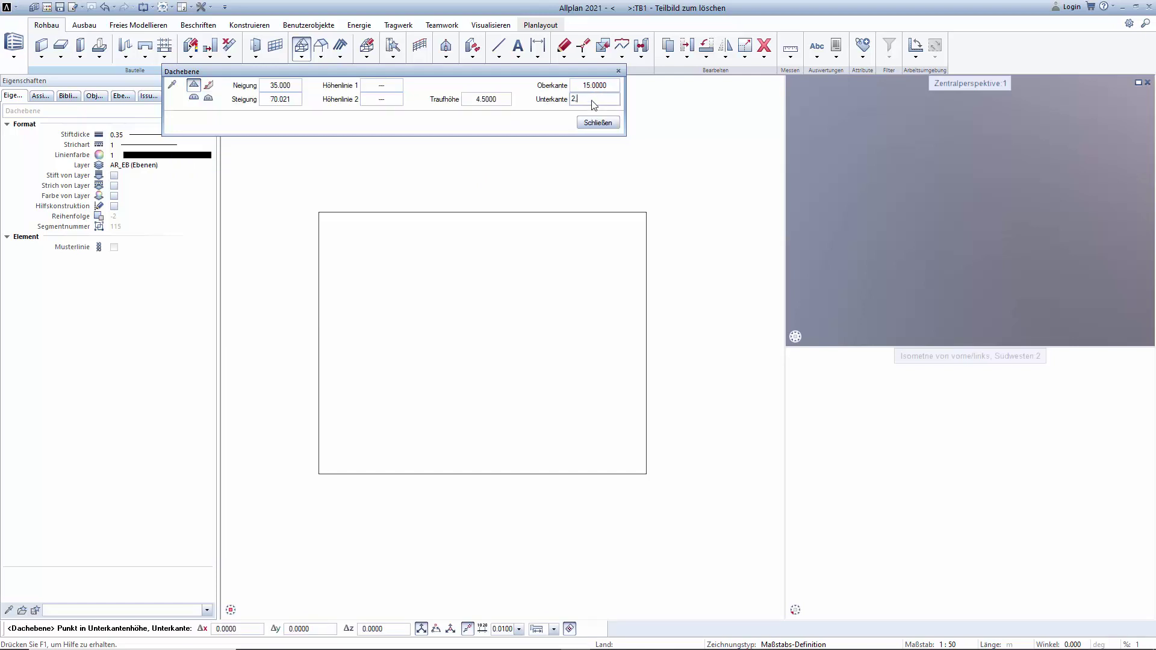
{"action": "type", "text": ".5"}
{"action": "key", "text": "Return"}
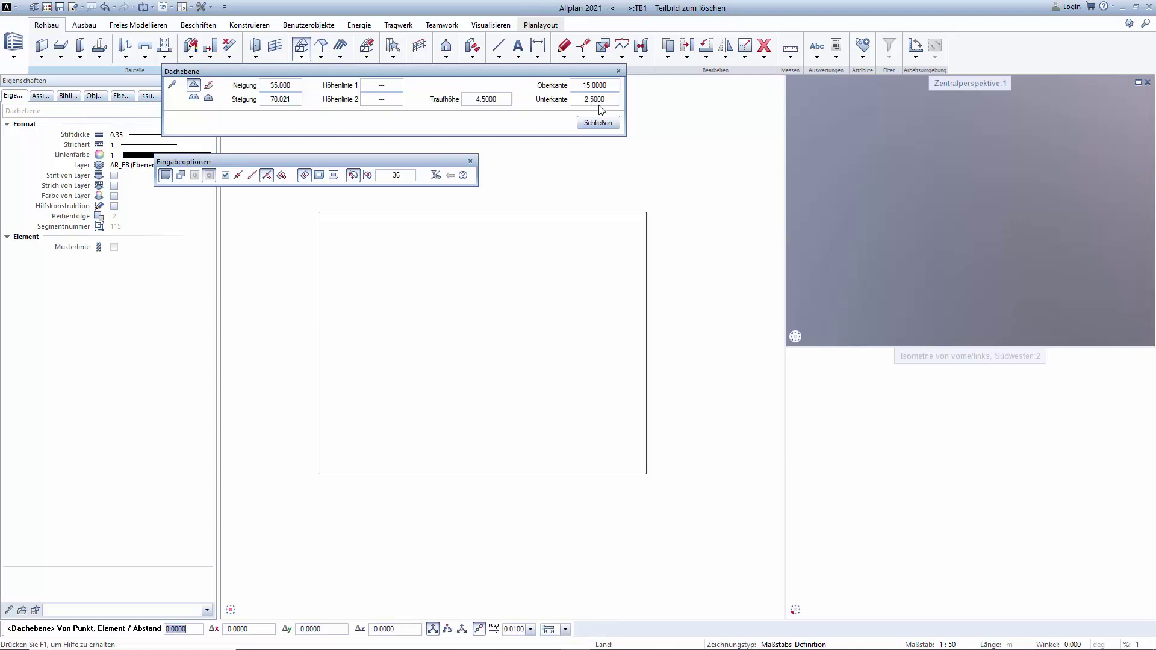
Step: Define the roof area from the rectangle's lower-left to upper-right corner
{"action": "left_click", "coordinate": [304, 464]}
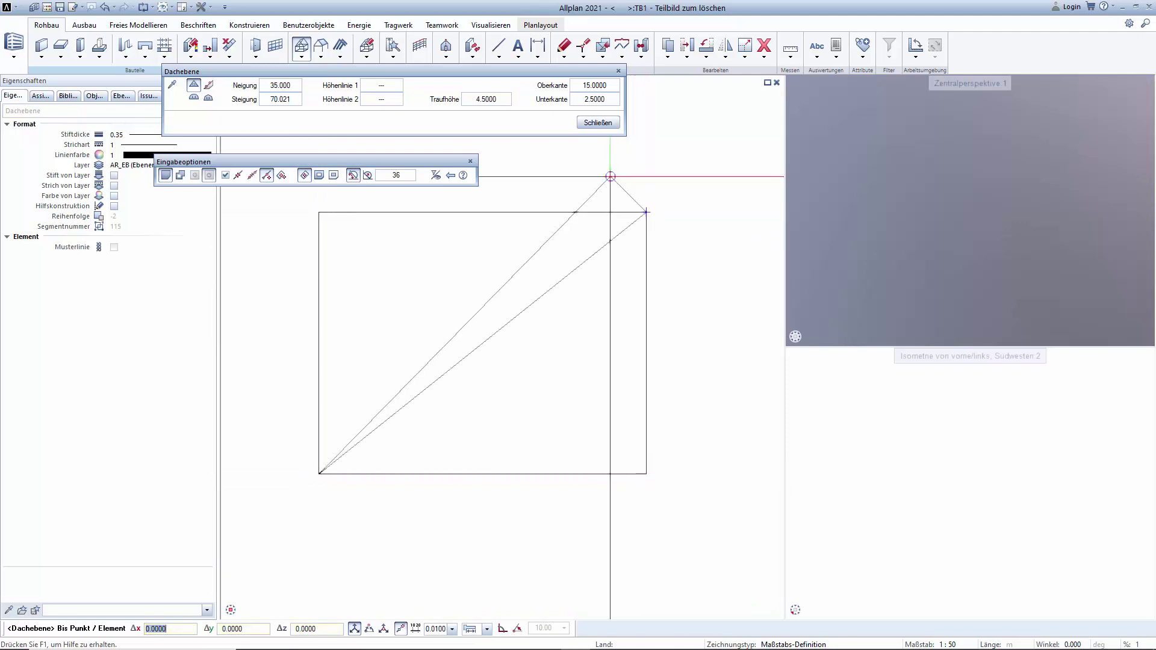
{"action": "left_click", "coordinate": [646, 212]}
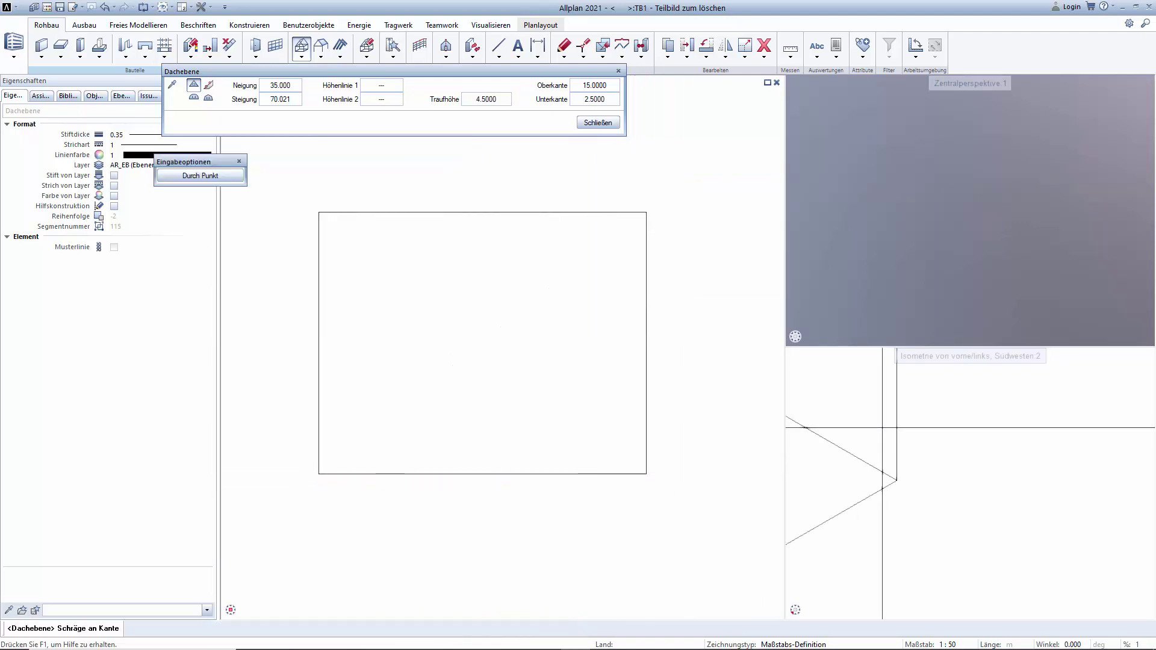
{"action": "scroll", "coordinate": [932, 462], "scroll_direction": "down", "scroll_amount": 3}
{"action": "scroll", "coordinate": [933, 463], "scroll_direction": "down", "scroll_amount": 2}
{"action": "scroll", "coordinate": [930, 462], "scroll_direction": "up", "scroll_amount": 2}
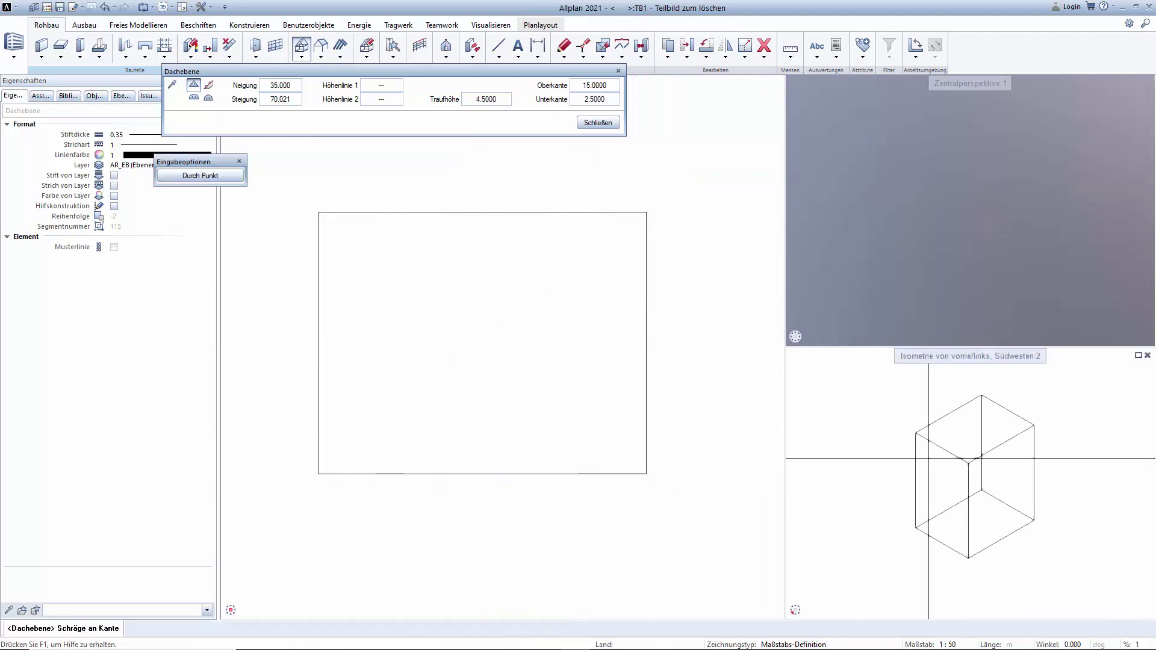
{"action": "scroll", "coordinate": [889, 452], "scroll_direction": "up", "scroll_amount": 2}
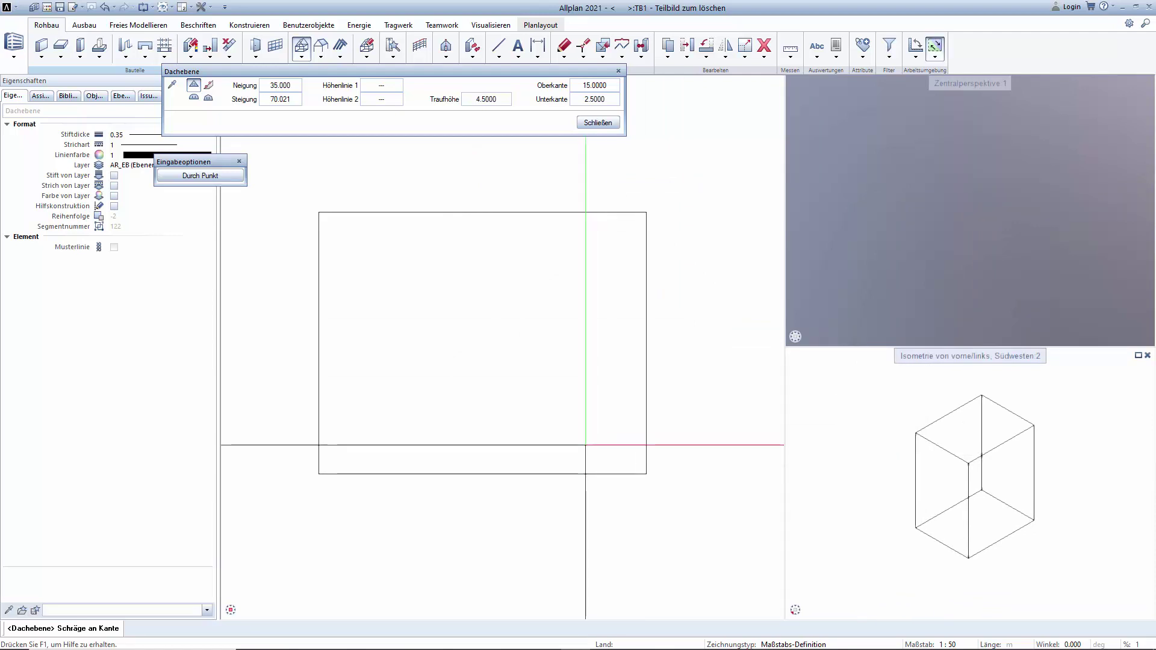
Step: Slope roof planes up from the bottom and top edges, then close roof input
{"action": "left_click", "coordinate": [485, 474]}
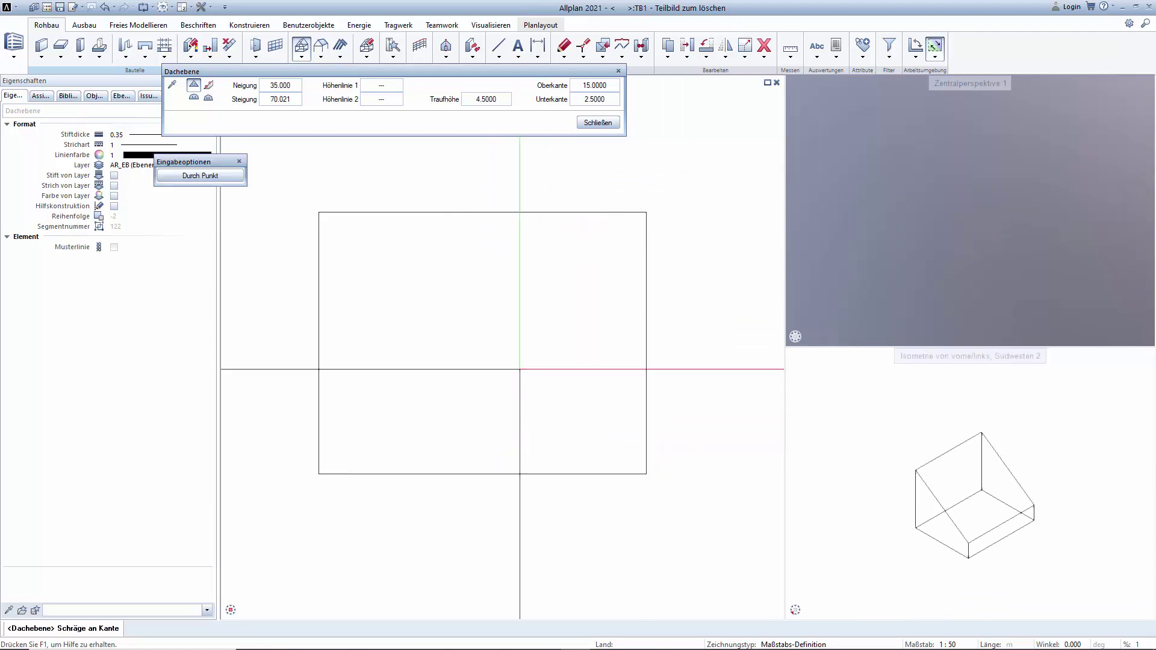
{"action": "left_click", "coordinate": [478, 213]}
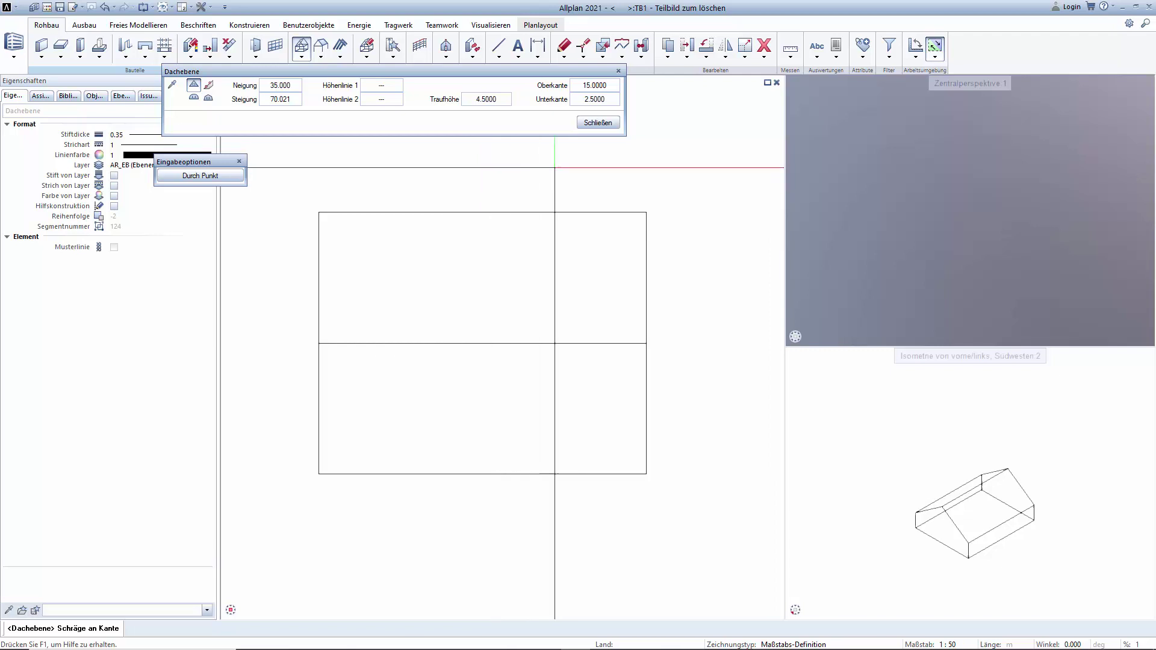
{"action": "left_click", "coordinate": [597, 123]}
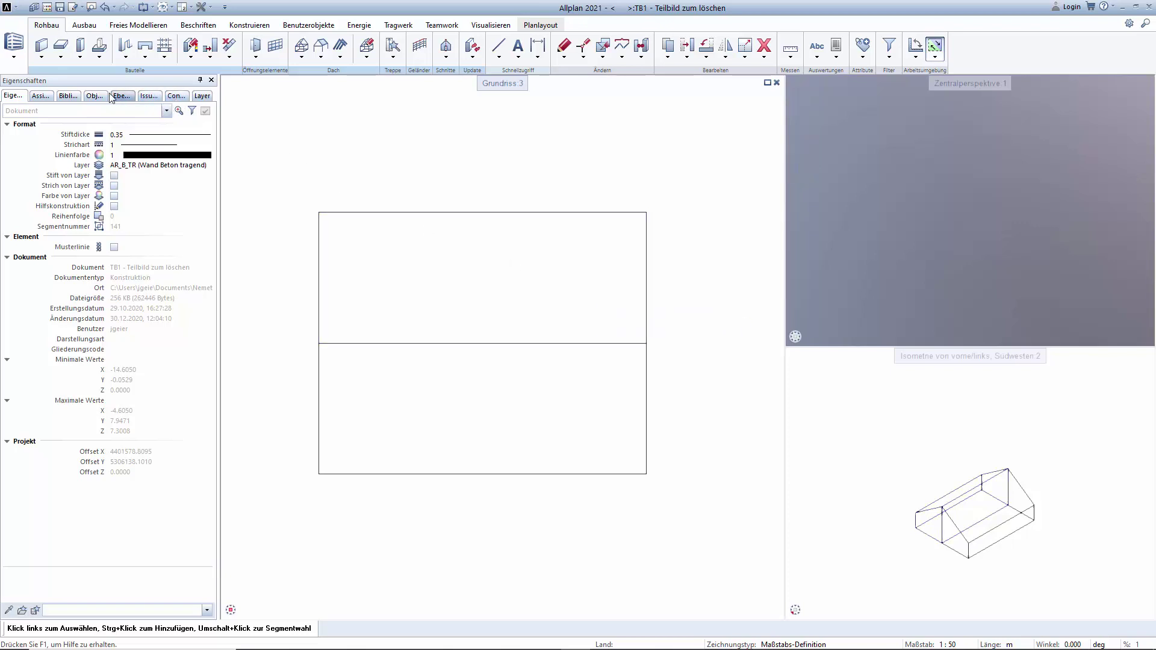
Step: Configure the Wand with one 0.3-thick concrete layer and height 2.5
{"action": "left_click", "coordinate": [41, 96]}
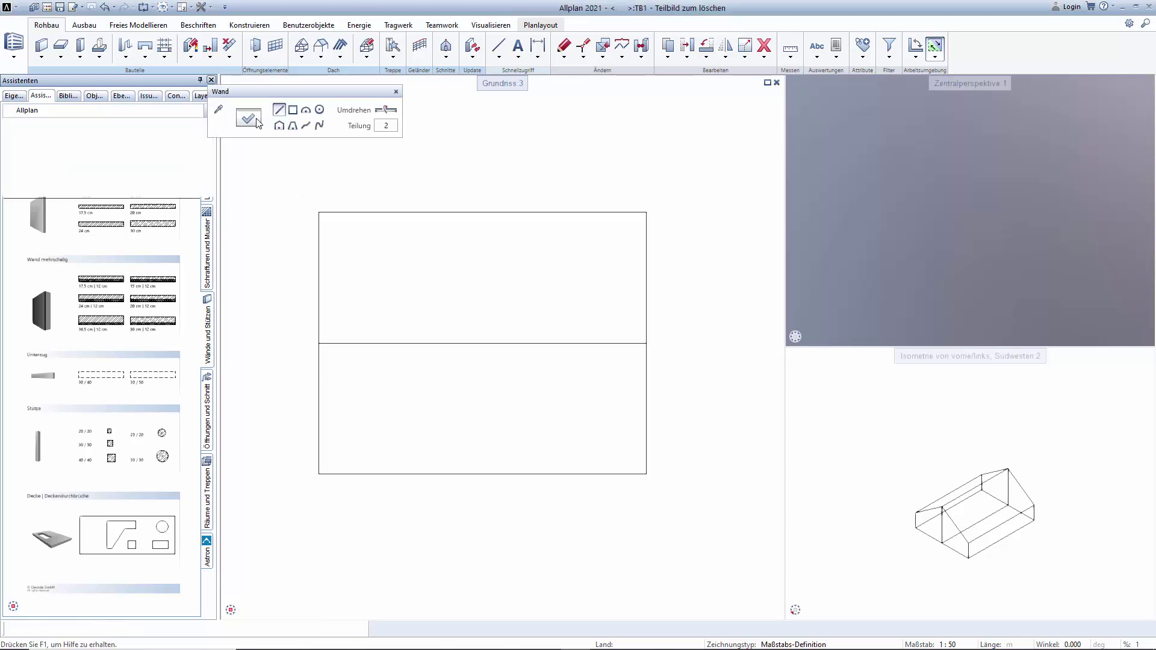
{"action": "left_click", "coordinate": [251, 119]}
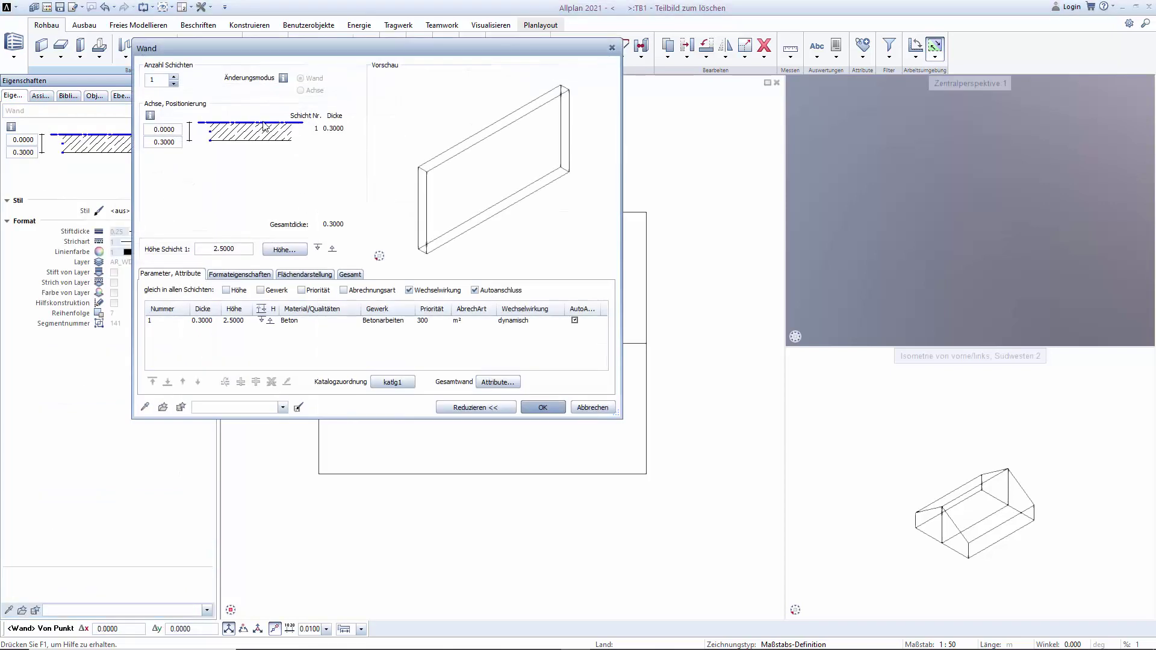
{"action": "left_click", "coordinate": [284, 249]}
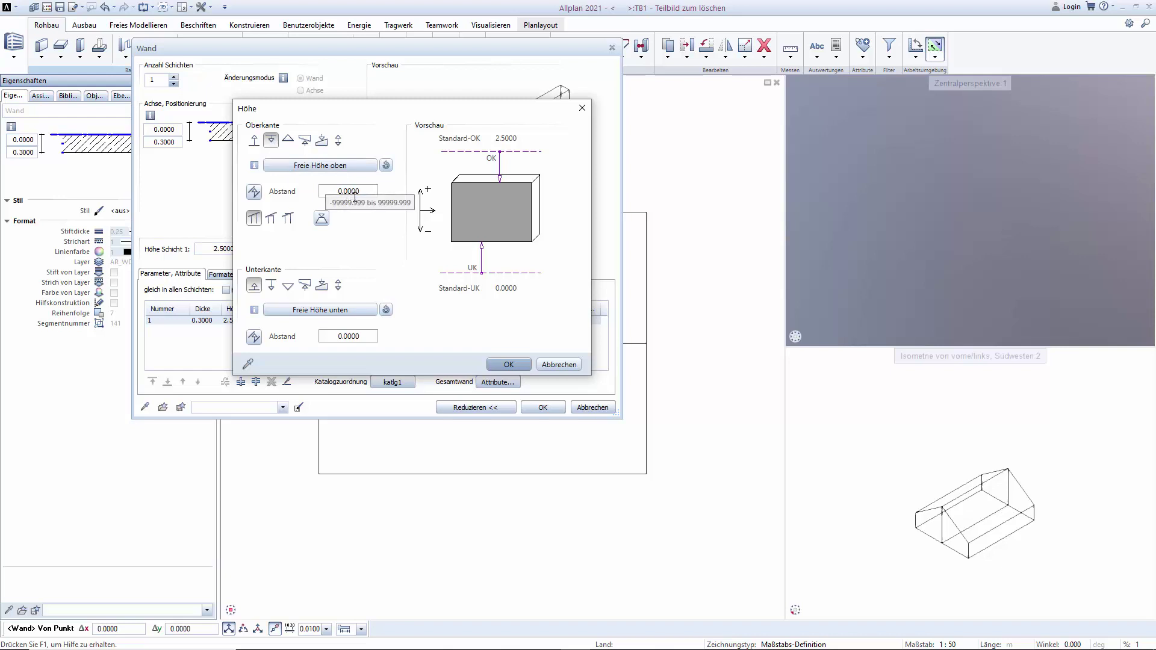
{"action": "left_click", "coordinate": [508, 363]}
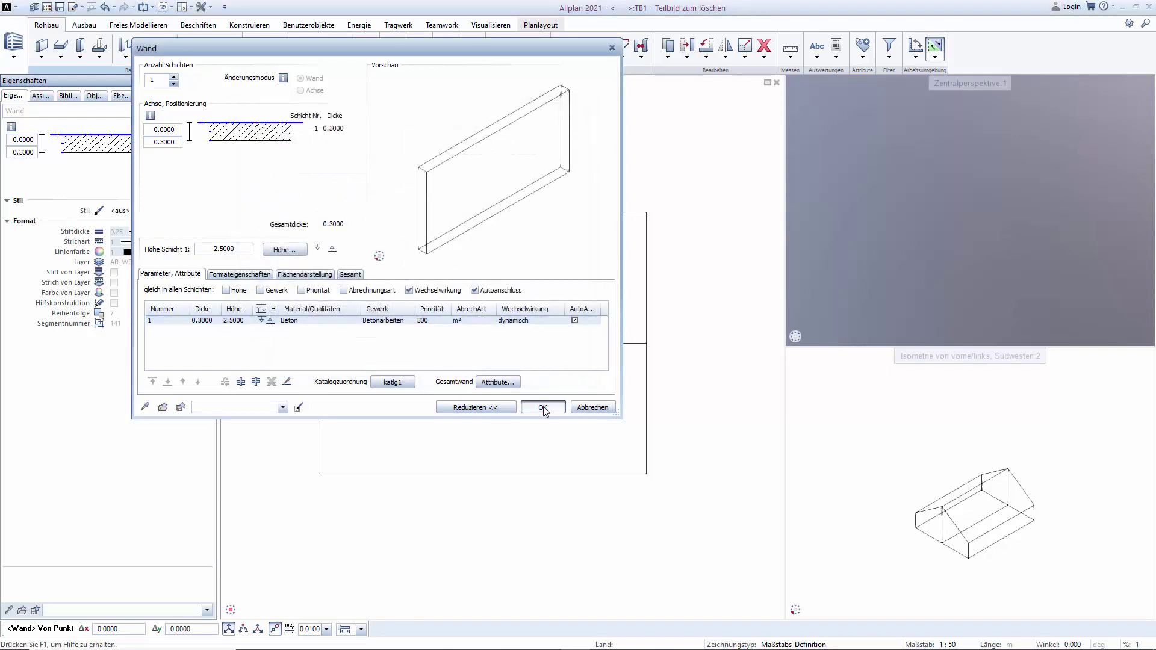
{"action": "left_click", "coordinate": [543, 406]}
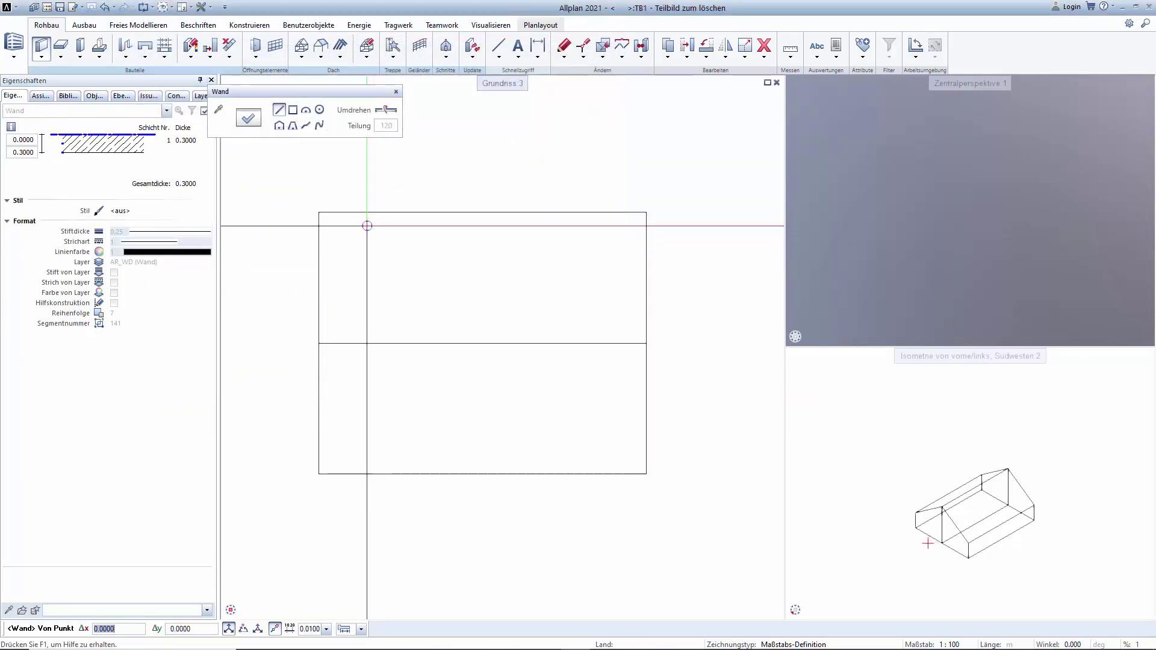
Step: Draw walls from top-left, down the left edge, diagonally to the bottom edge, around to top-left
{"action": "left_click", "coordinate": [304, 197]}
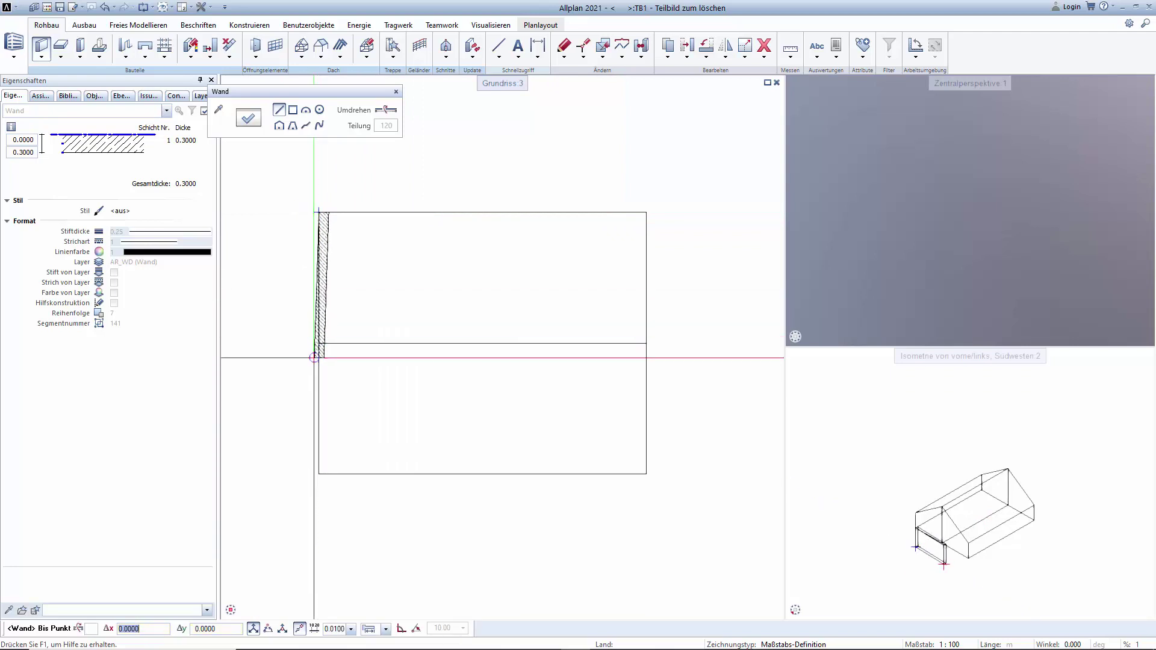
{"action": "left_click", "coordinate": [319, 378]}
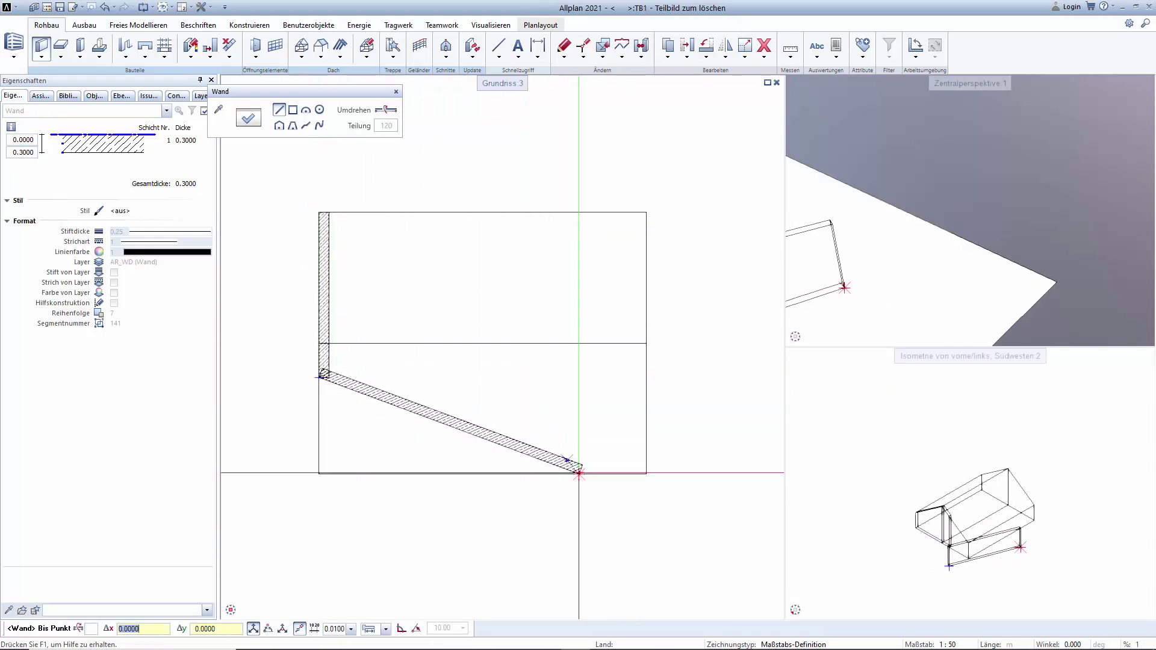
{"action": "left_click", "coordinate": [589, 472]}
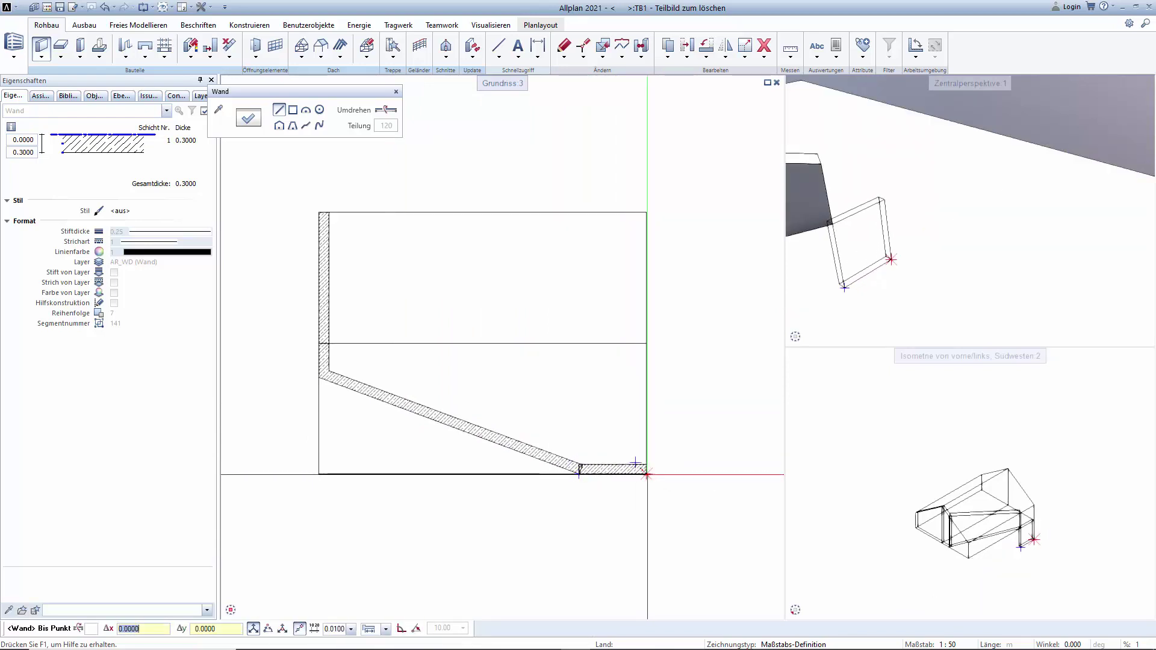
{"action": "left_click", "coordinate": [645, 473]}
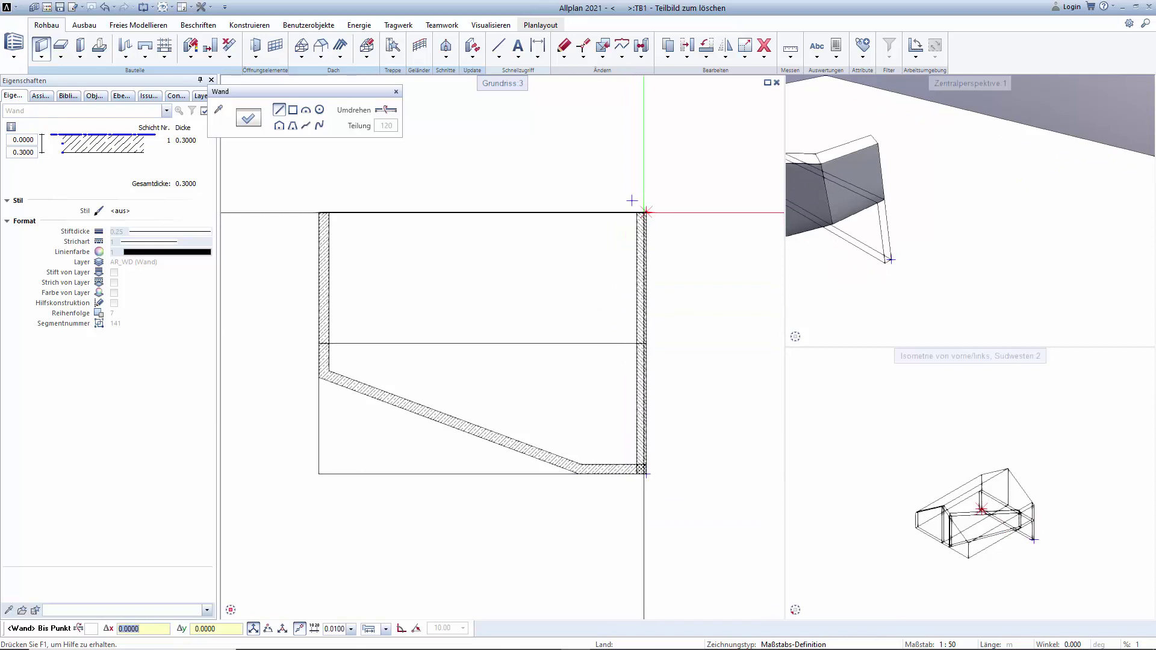
{"action": "left_click", "coordinate": [646, 214]}
{"action": "left_click", "coordinate": [329, 212]}
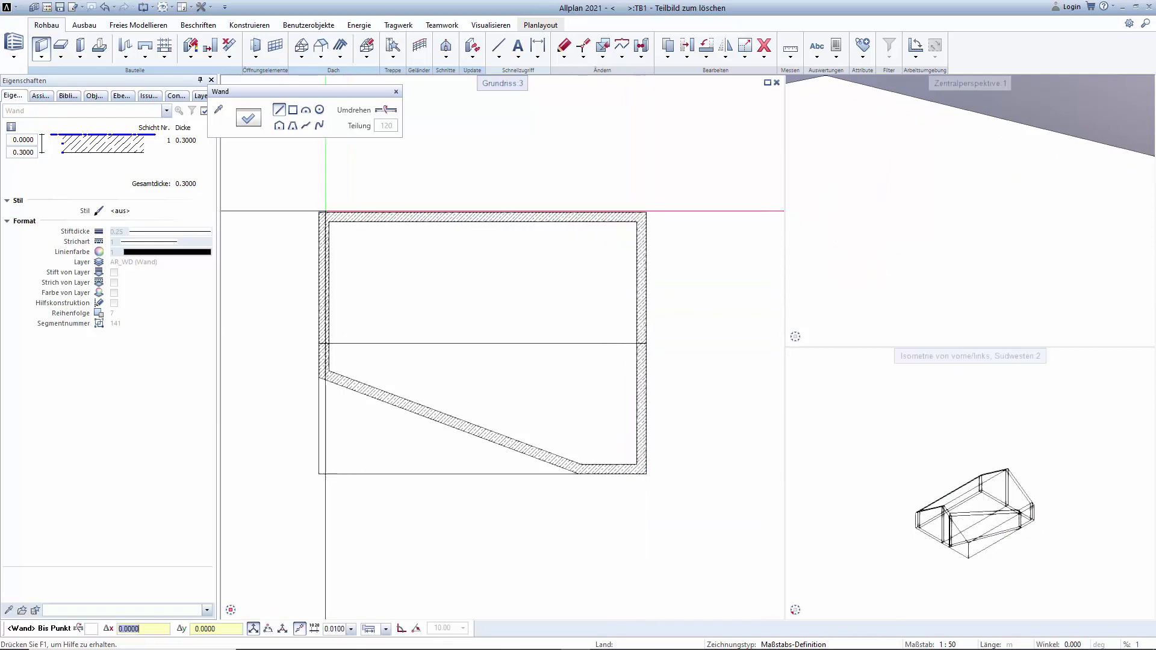
{"action": "key", "text": "Escape"}
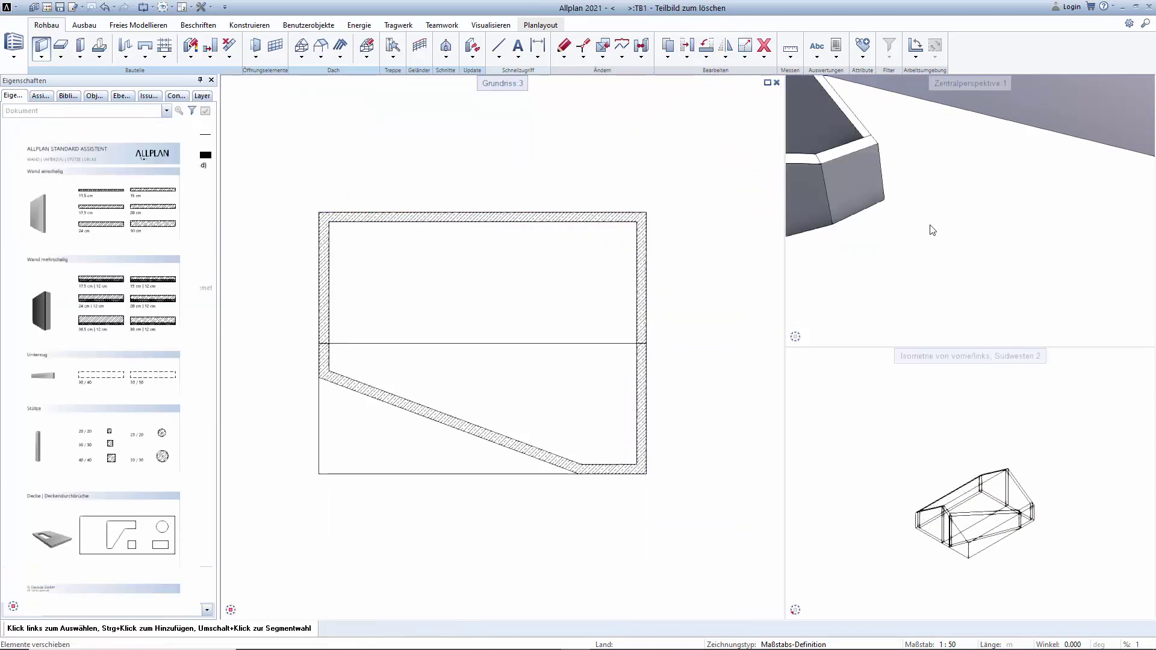
Step: Orbit and zoom the perspective to inspect the wall ring from above
{"action": "scroll", "coordinate": [960, 240], "scroll_direction": "down", "scroll_amount": 5}
{"action": "middle_click_drag", "start_coordinate": [980, 212], "coordinate": [956, 227], "text": "shift"}
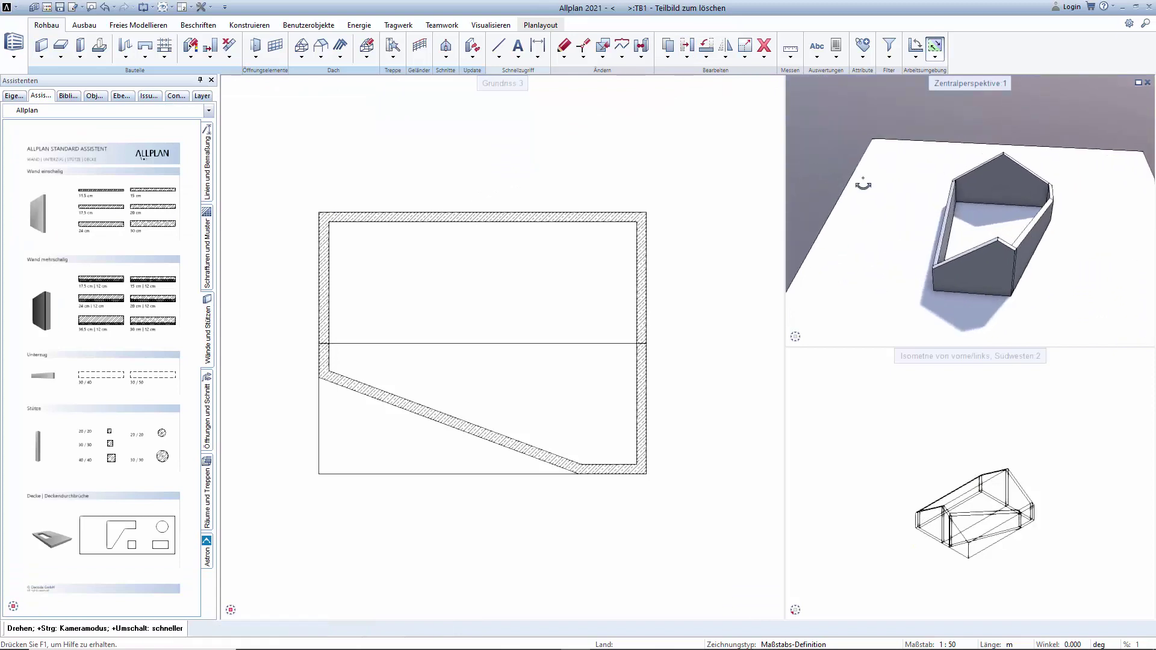
{"action": "scroll", "coordinate": [956, 227], "scroll_direction": "up", "scroll_amount": 2}
{"action": "scroll", "coordinate": [956, 228], "scroll_direction": "up", "scroll_amount": 2}
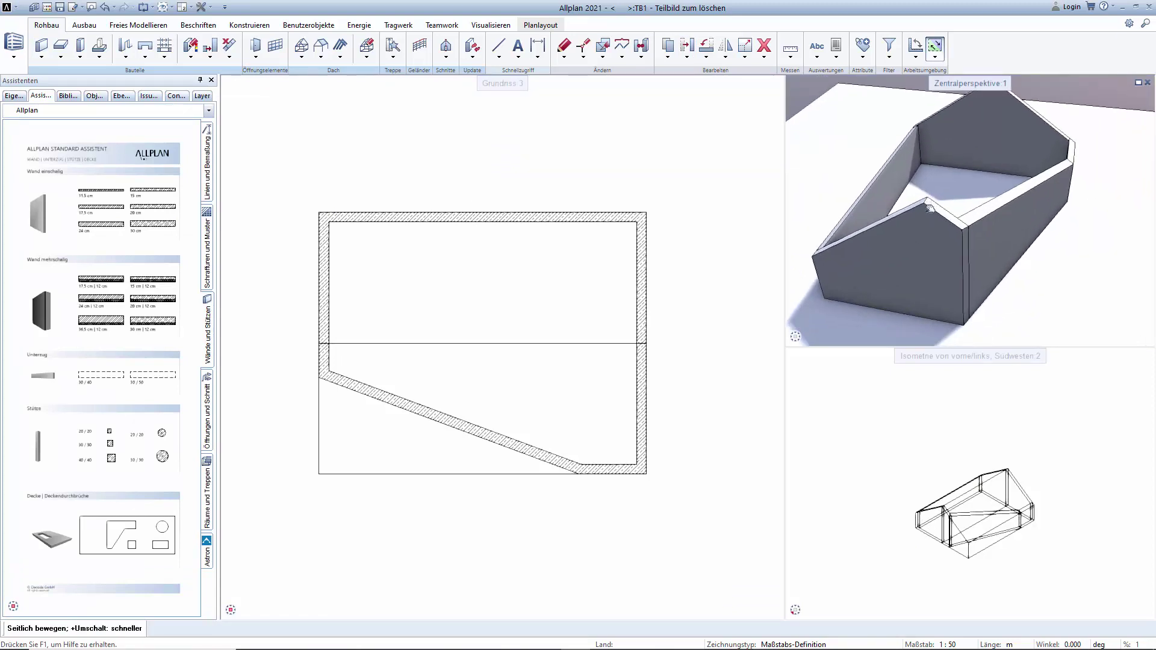
{"action": "scroll", "coordinate": [956, 227], "scroll_direction": "up", "scroll_amount": 2}
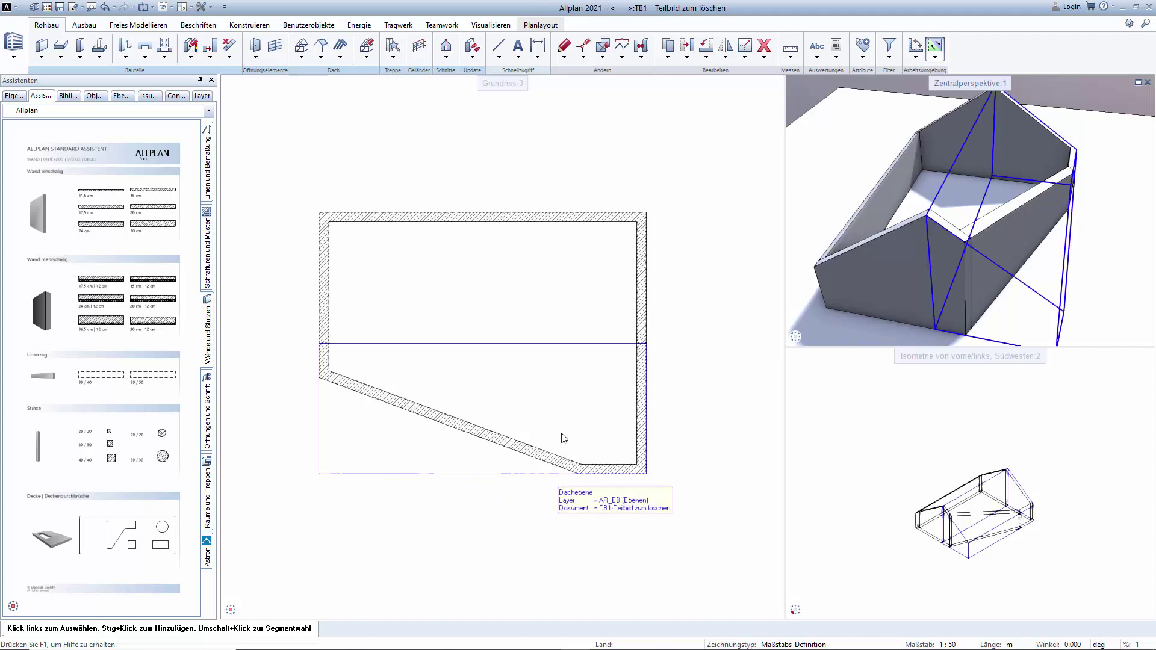
Step: Delete the old slanted wall and the short bottom-right wall piece
{"action": "left_click", "coordinate": [764, 45]}
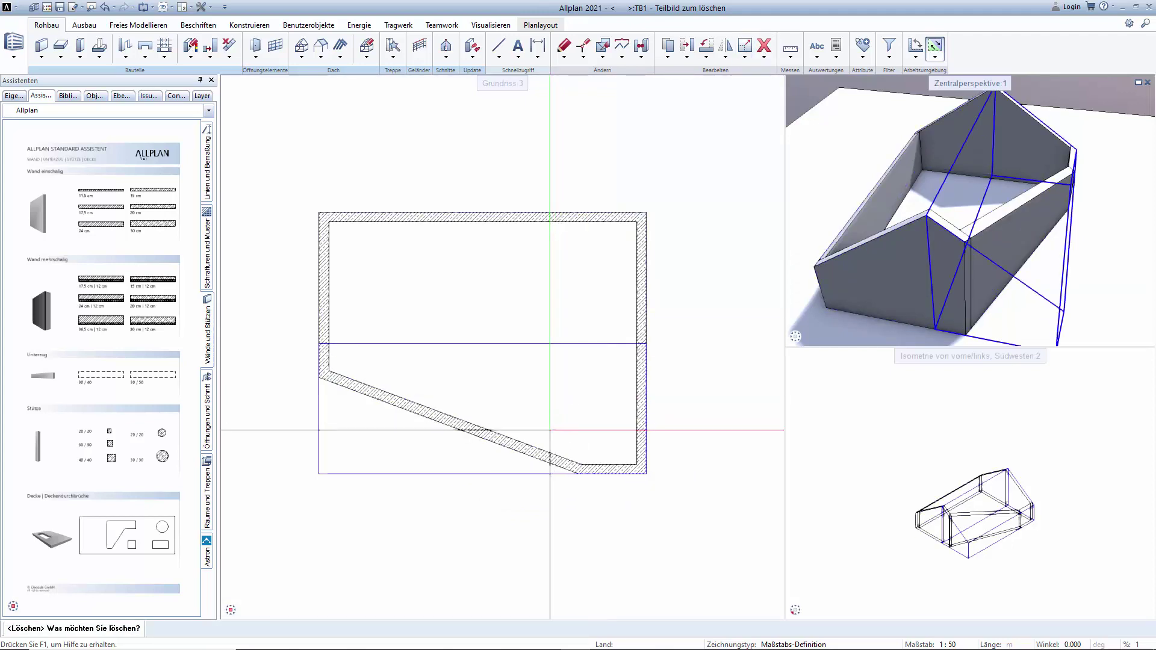
{"action": "left_click", "coordinate": [545, 457]}
{"action": "left_click", "coordinate": [614, 469]}
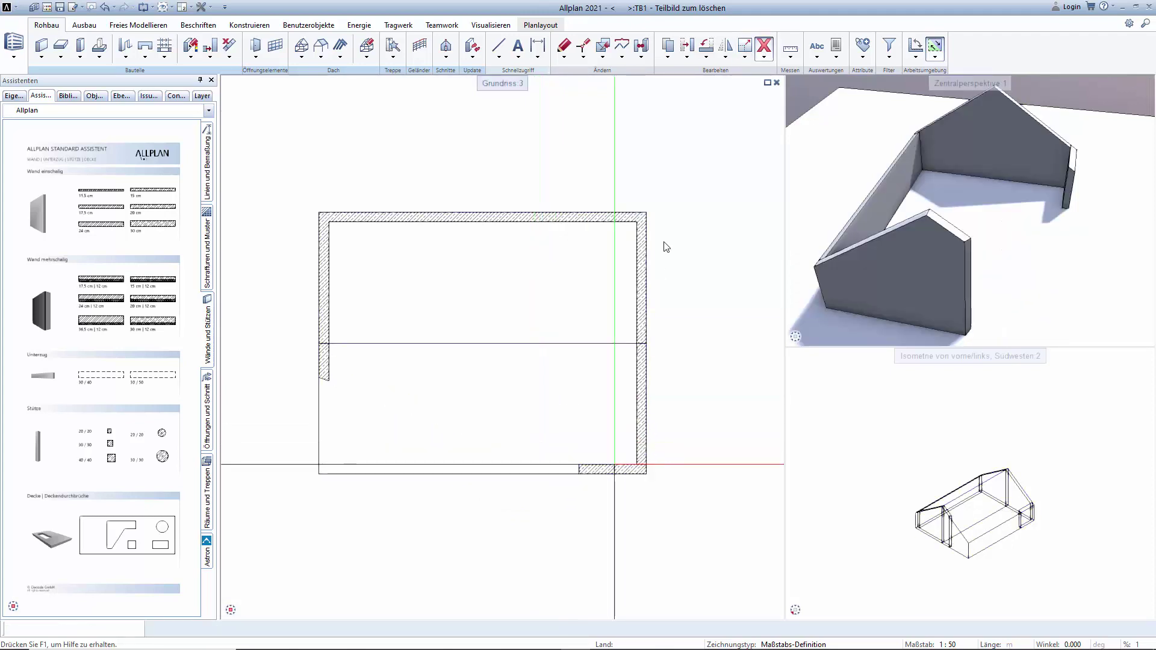
{"action": "key", "text": "Escape"}
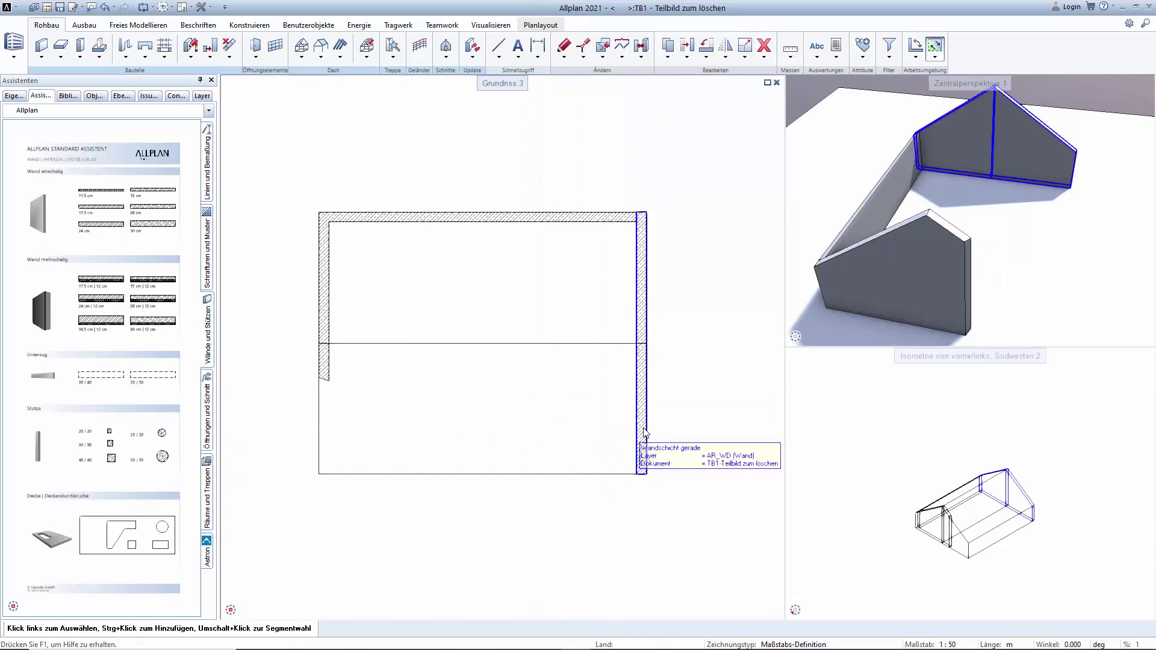
Step: Draw a new diagonal wall from the bottom-right corner to the left wall
{"action": "right_click", "coordinate": [640, 436]}
{"action": "right_click", "coordinate": [640, 437]}
{"action": "left_click", "coordinate": [645, 475]}
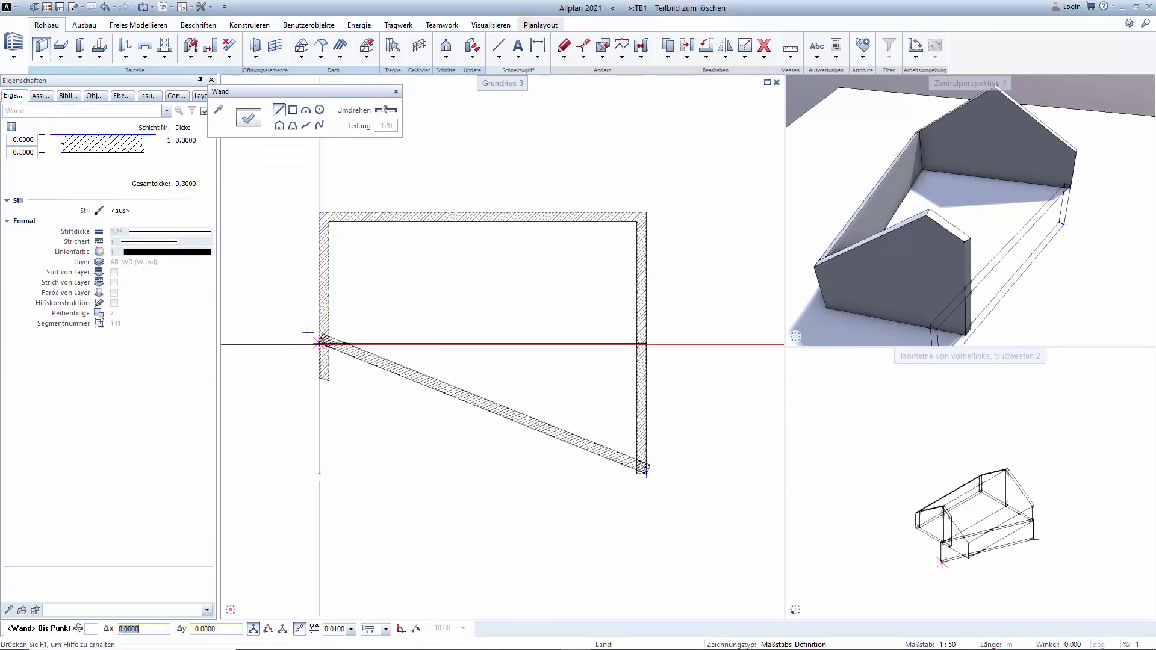
{"action": "left_click", "coordinate": [318, 378]}
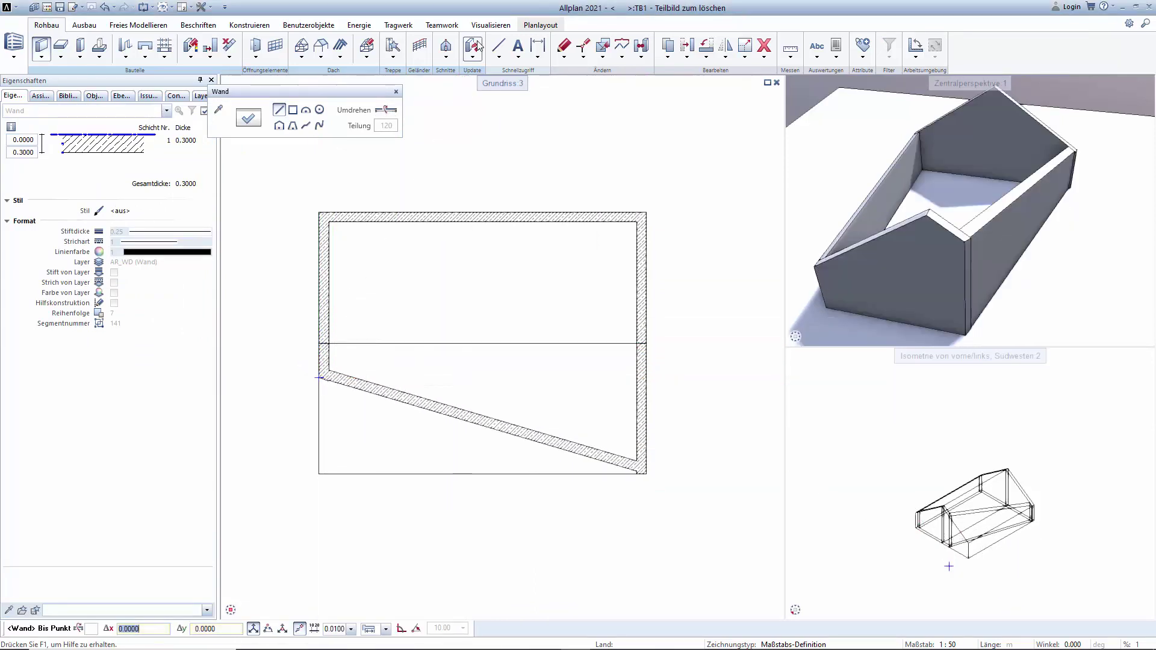
{"action": "key", "text": "Escape"}
{"action": "key", "text": "Escape"}
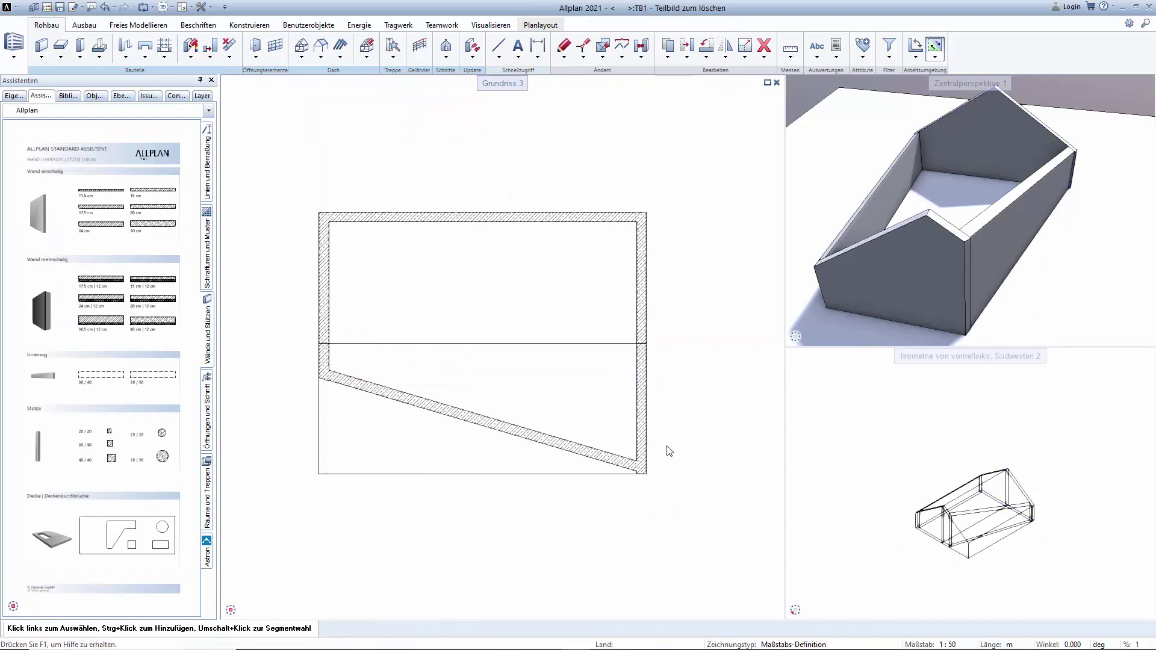
Step: Connect the right wall to the diagonal wall with Linienbauteil an Linienbauteil
{"action": "right_click", "coordinate": [658, 432]}
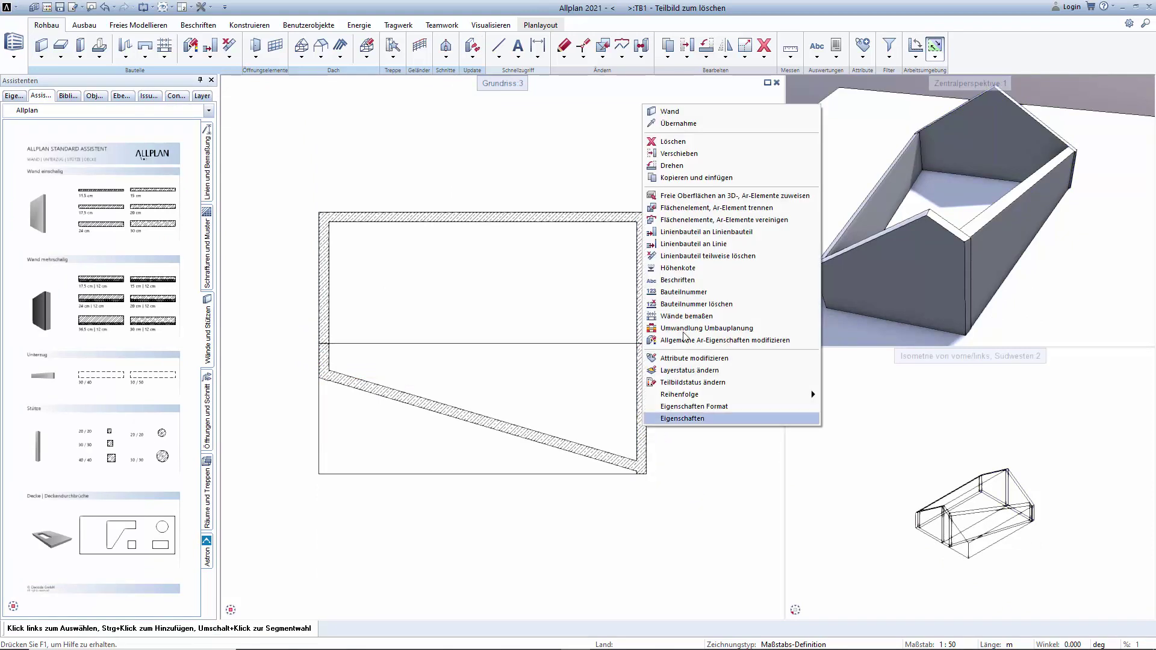
{"action": "left_click", "coordinate": [704, 232]}
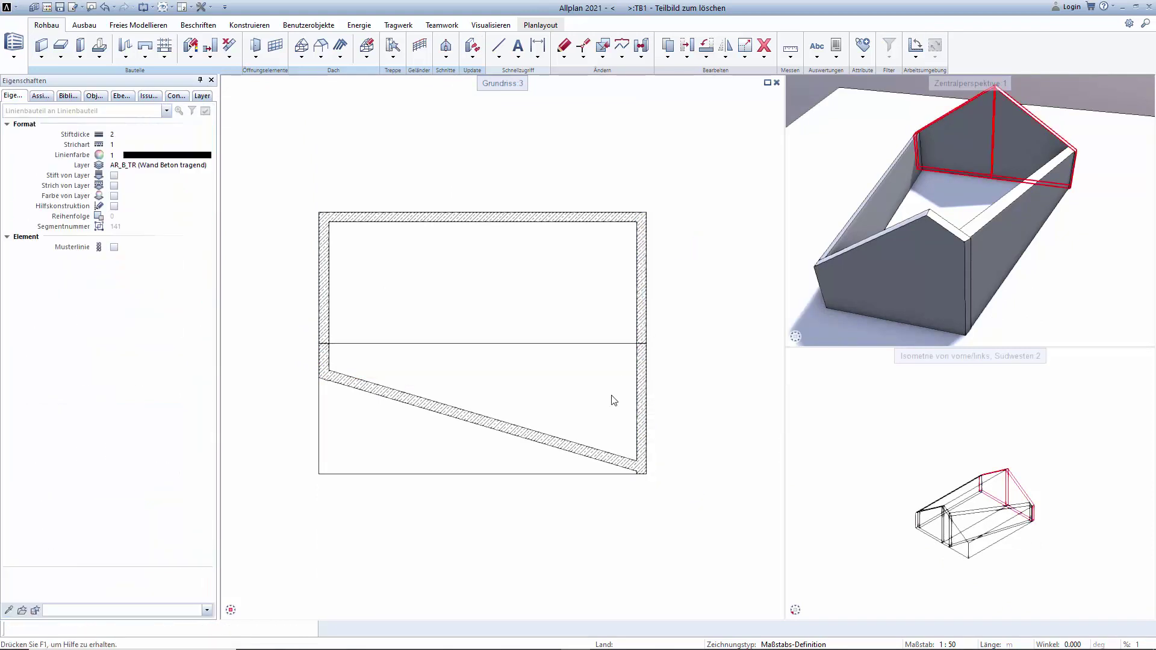
{"action": "left_click", "coordinate": [580, 439]}
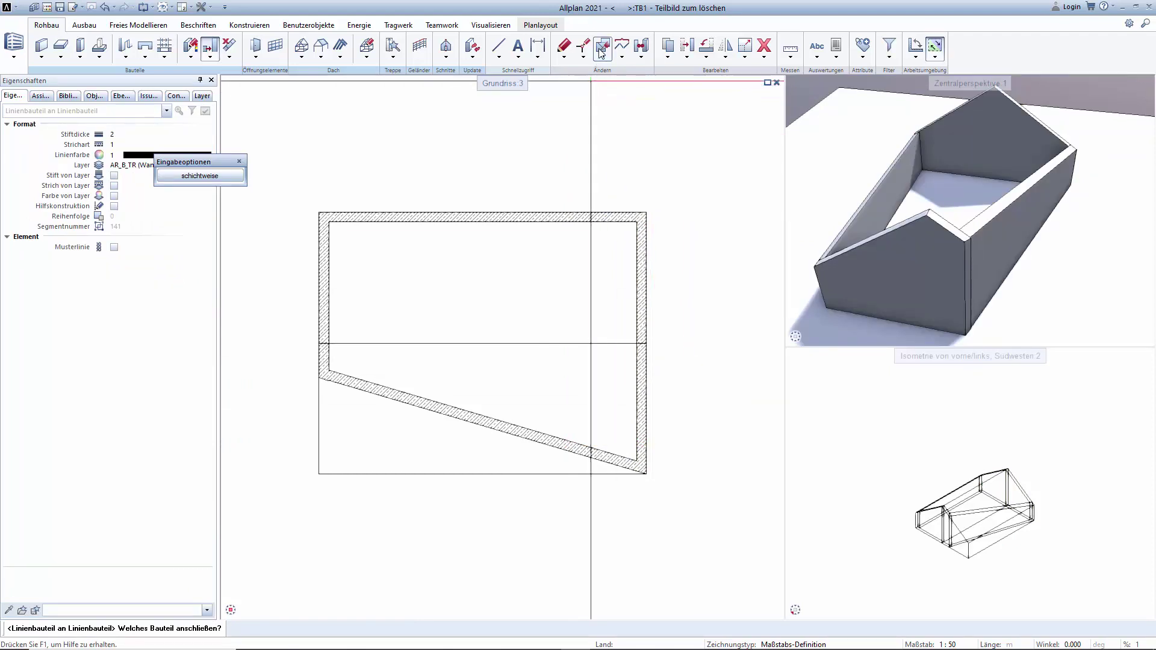
{"action": "key", "text": "Escape"}
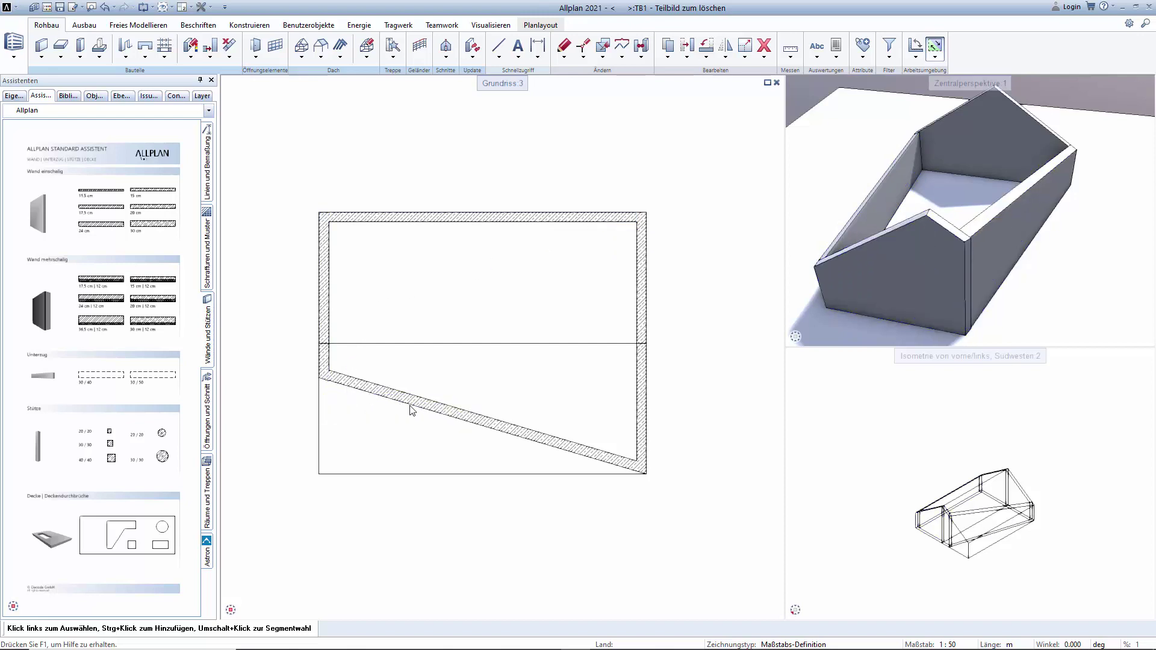
Step: Start a Dachhaut with one red covering layer 0.15 thick
{"action": "left_click", "coordinate": [322, 45]}
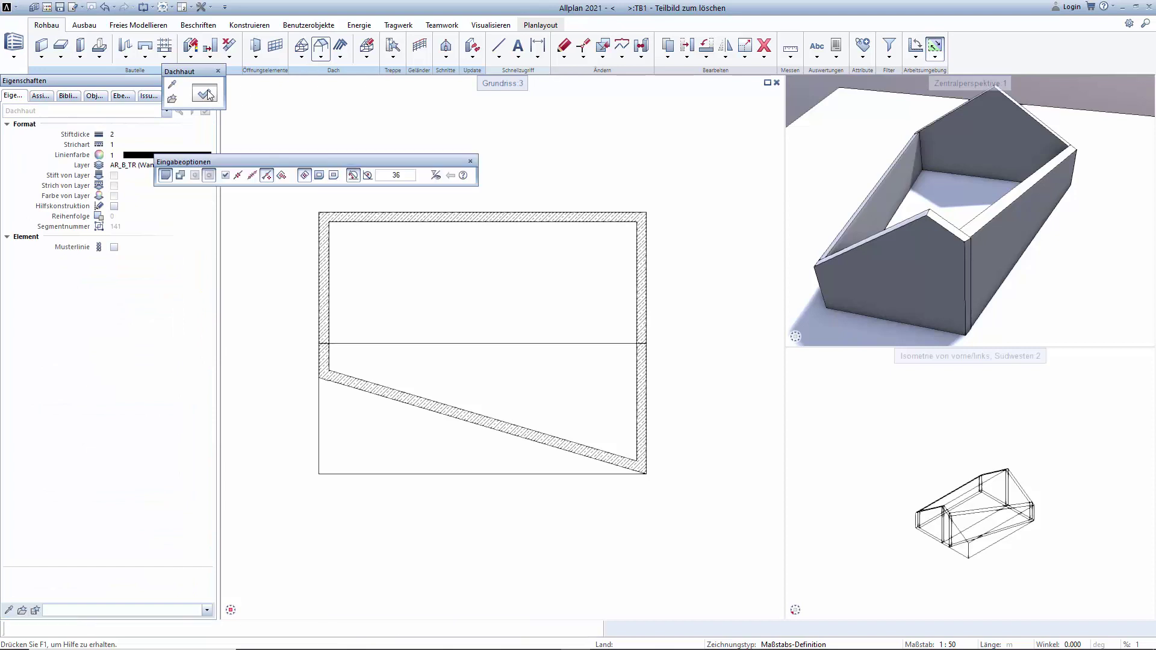
{"action": "left_click", "coordinate": [206, 95]}
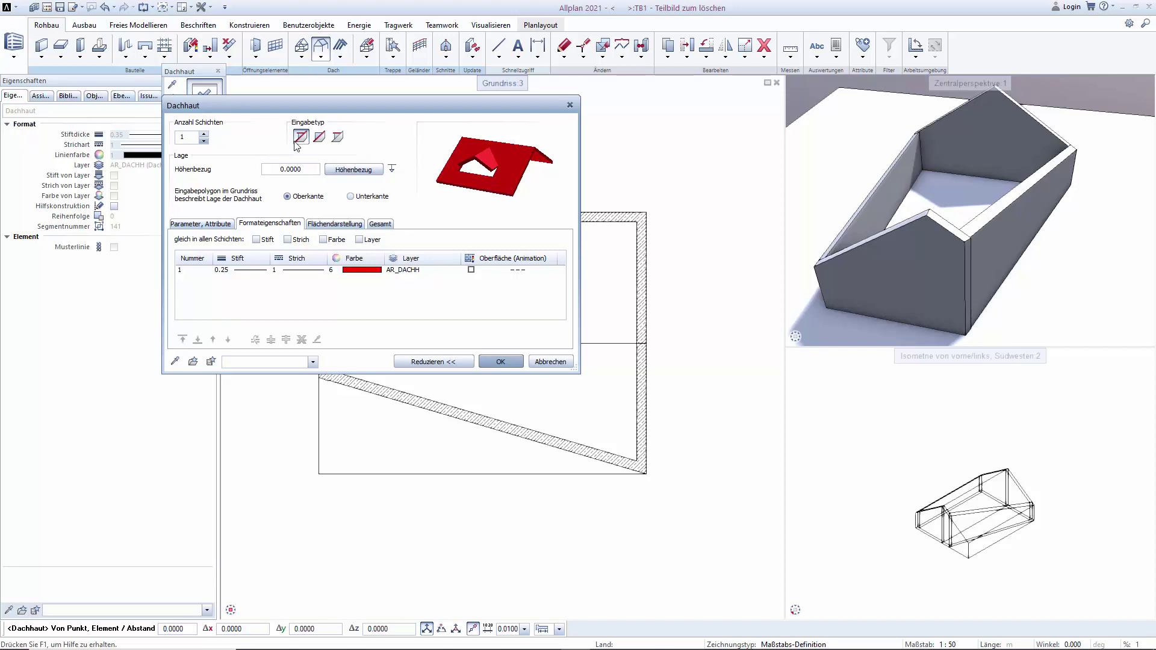
{"action": "left_click", "coordinate": [200, 223]}
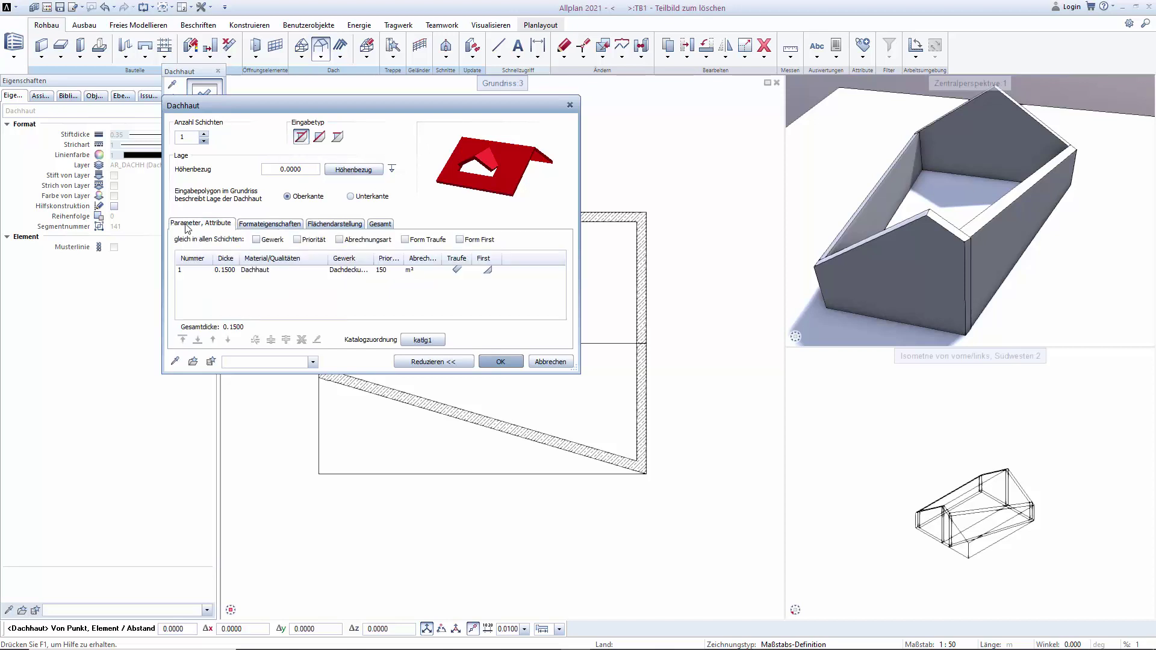
{"action": "left_click", "coordinate": [504, 364]}
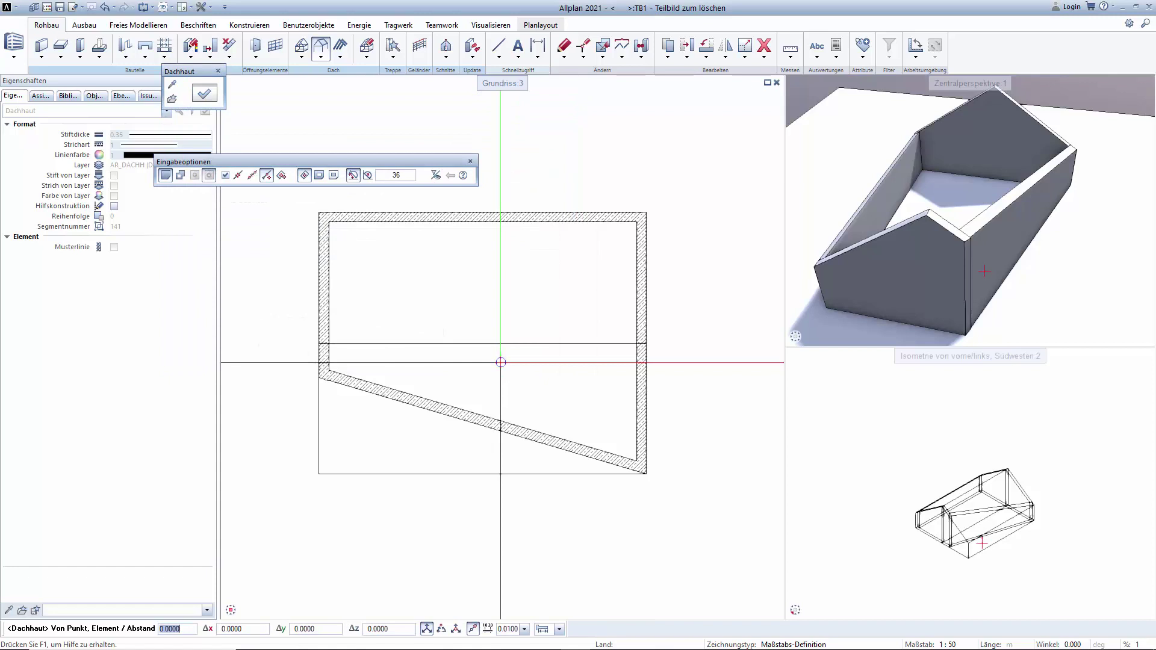
Step: Outline the roof skin at 0.3 offset around the four building corners, then view it in 3D
{"action": "type", "text": "0,3"}
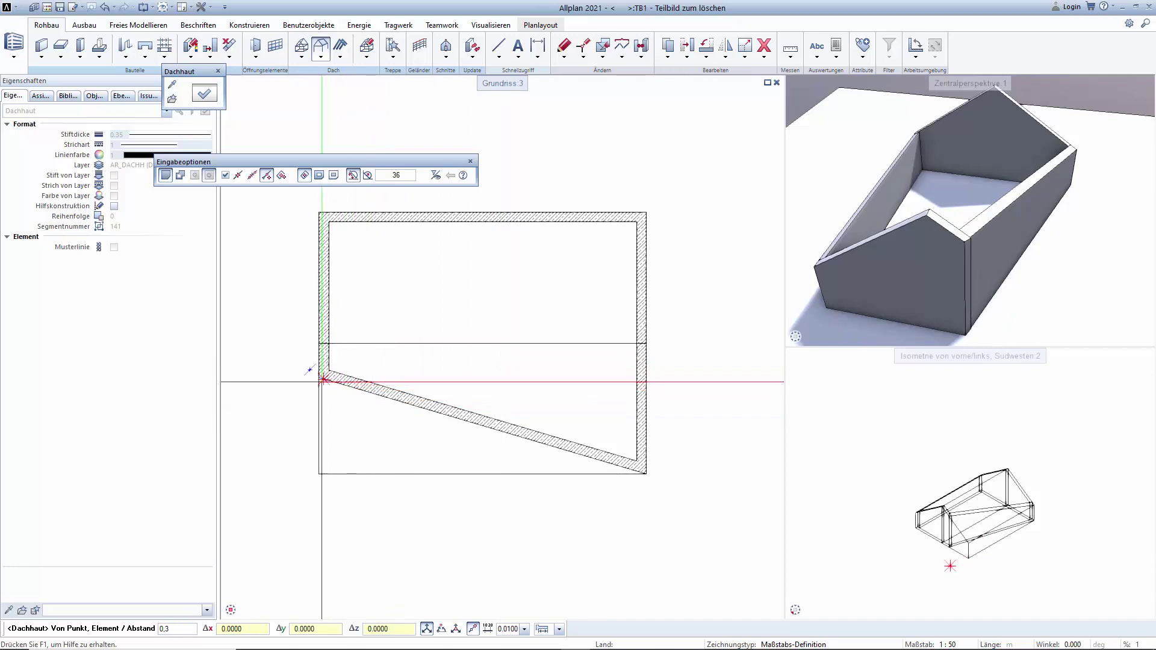
{"action": "left_click", "coordinate": [305, 365]}
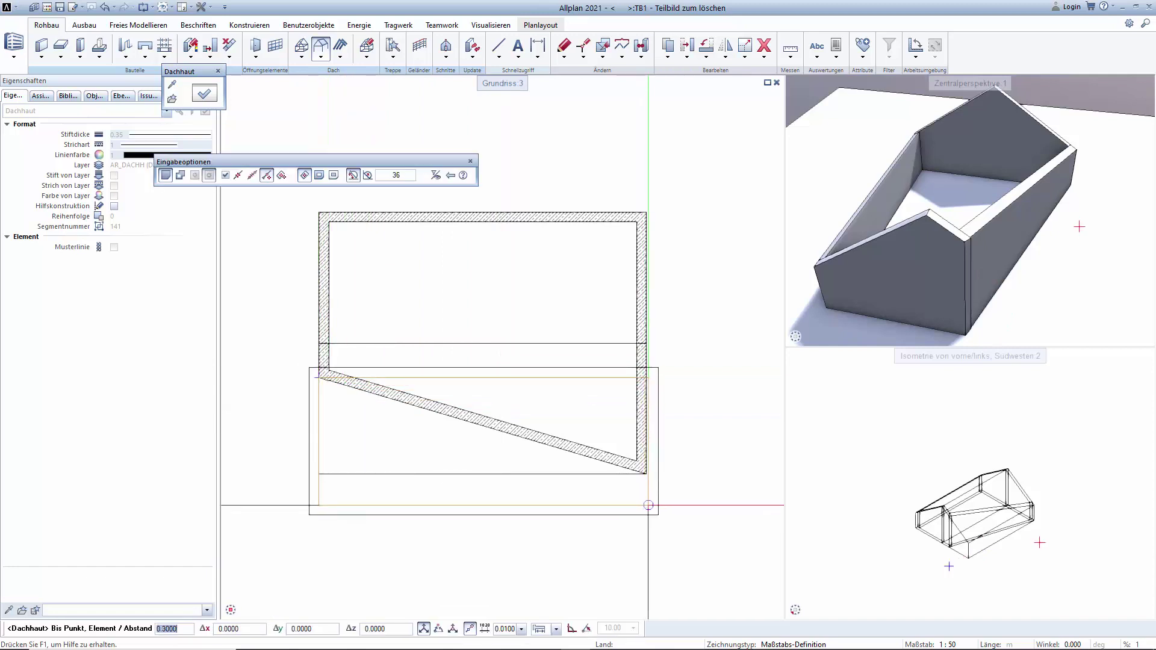
{"action": "left_click", "coordinate": [645, 475]}
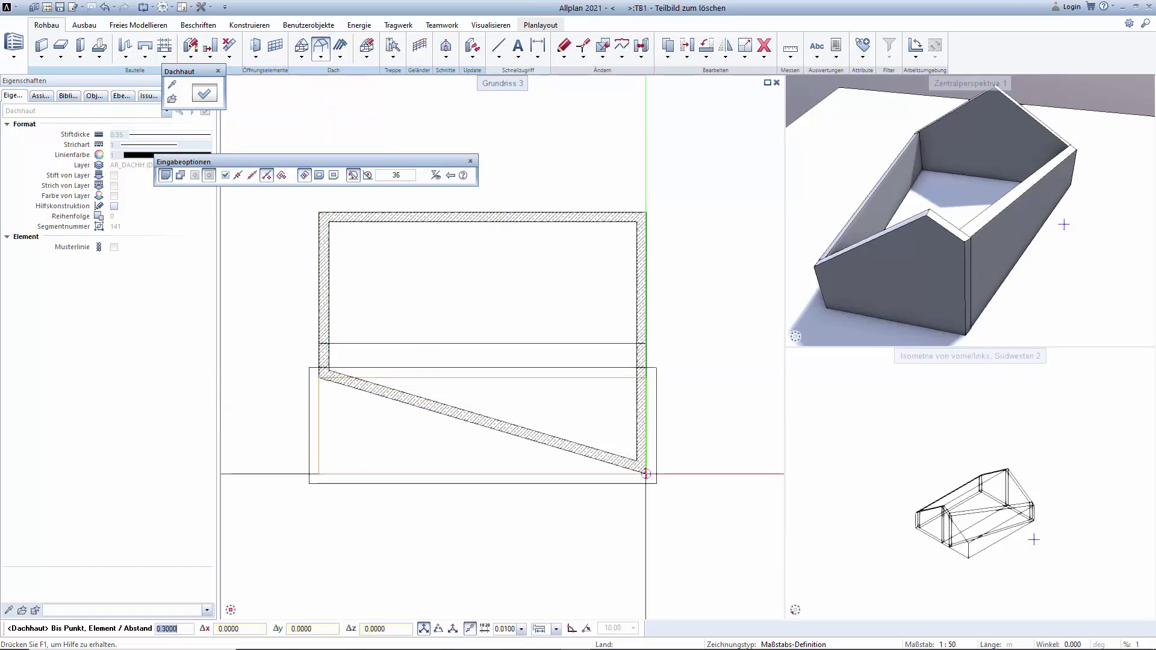
{"action": "left_click", "coordinate": [646, 211]}
{"action": "left_click", "coordinate": [319, 212]}
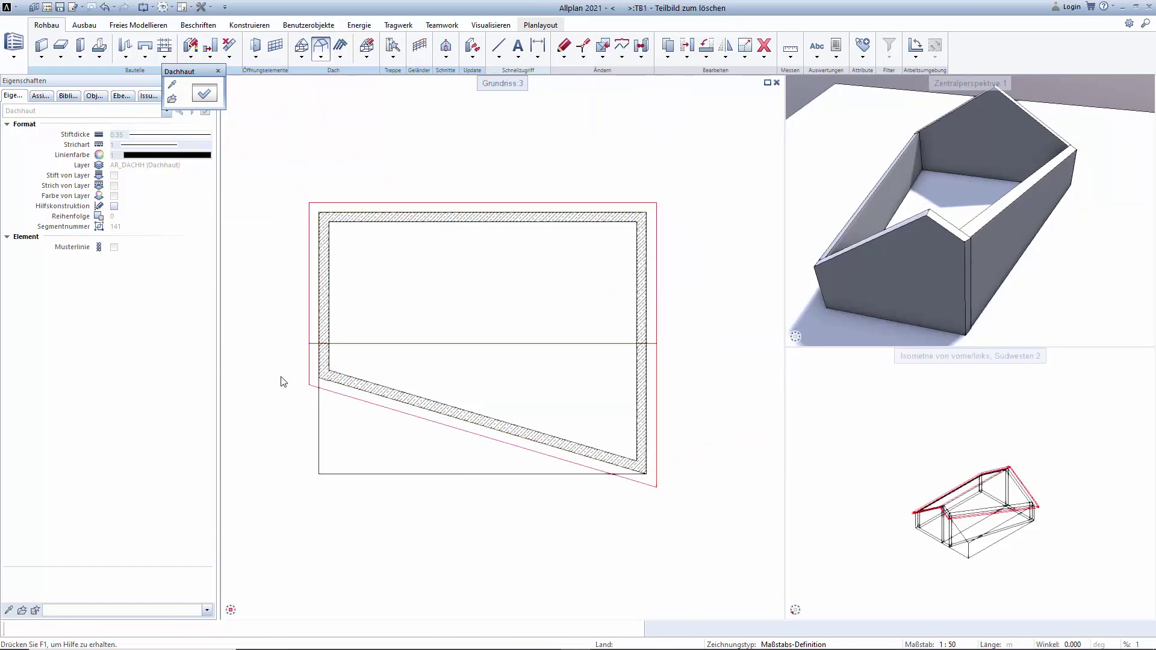
{"action": "key", "text": "Escape"}
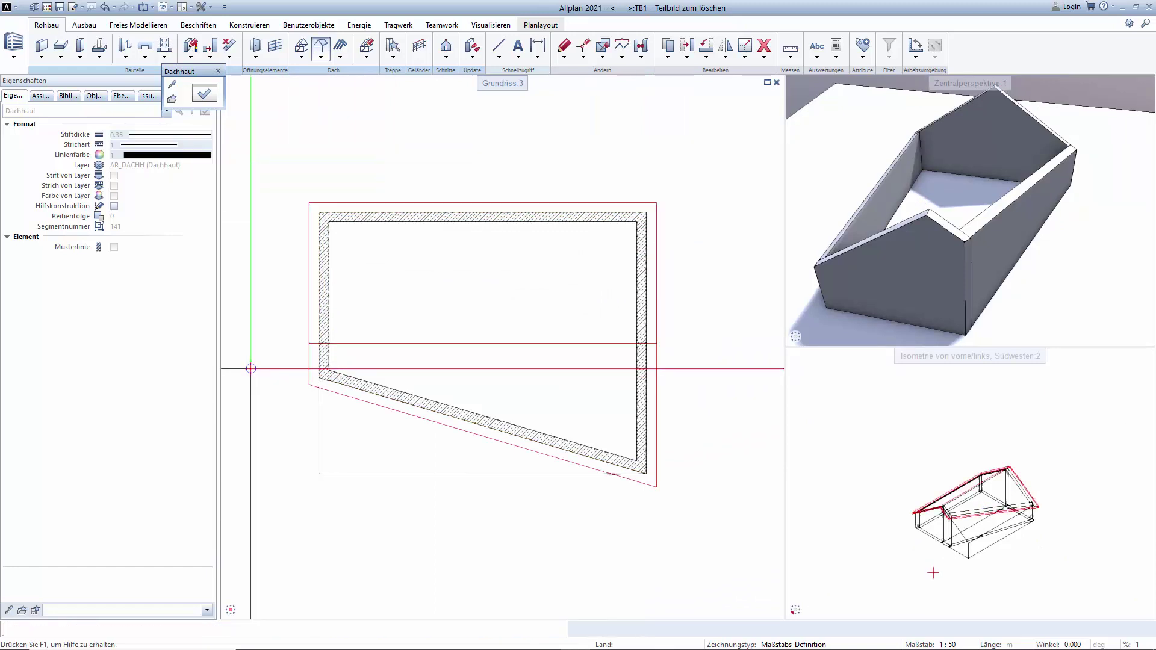
{"action": "mouse_move", "coordinate": [888, 190]}
{"action": "left_mouse_down"}
{"action": "mouse_move", "coordinate": [999, 277]}
{"action": "mouse_move", "coordinate": [1030, 263]}
{"action": "mouse_move", "coordinate": [1040, 297]}
{"action": "mouse_move", "coordinate": [911, 335]}
{"action": "mouse_move", "coordinate": [777, 276]}
{"action": "left_mouse_up"}
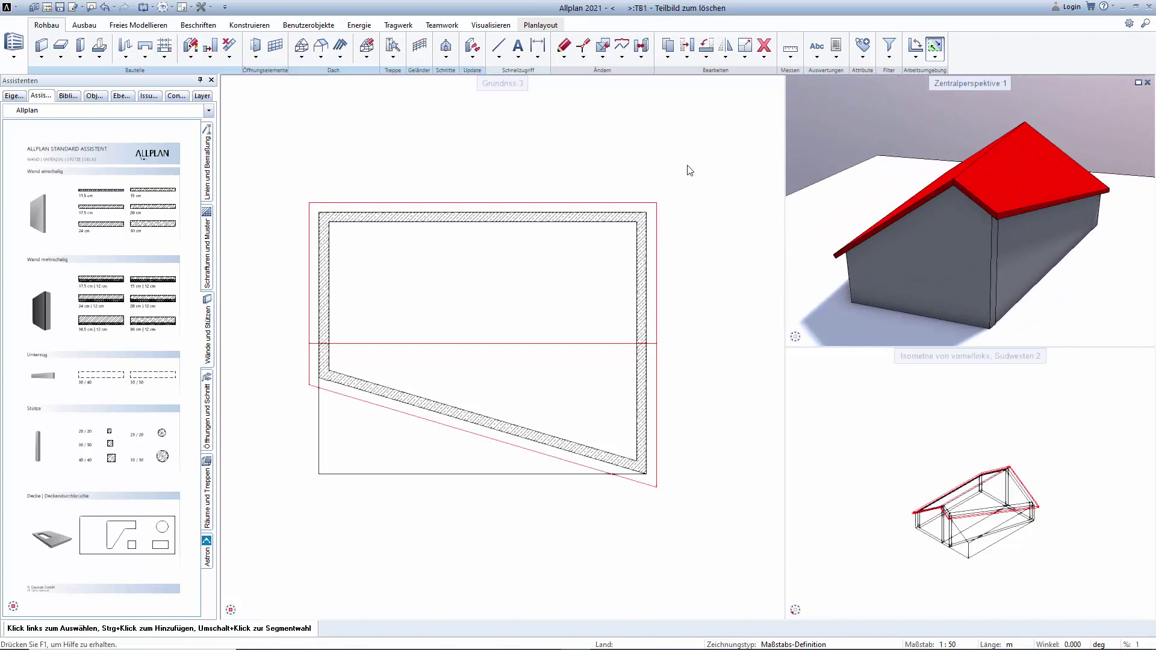